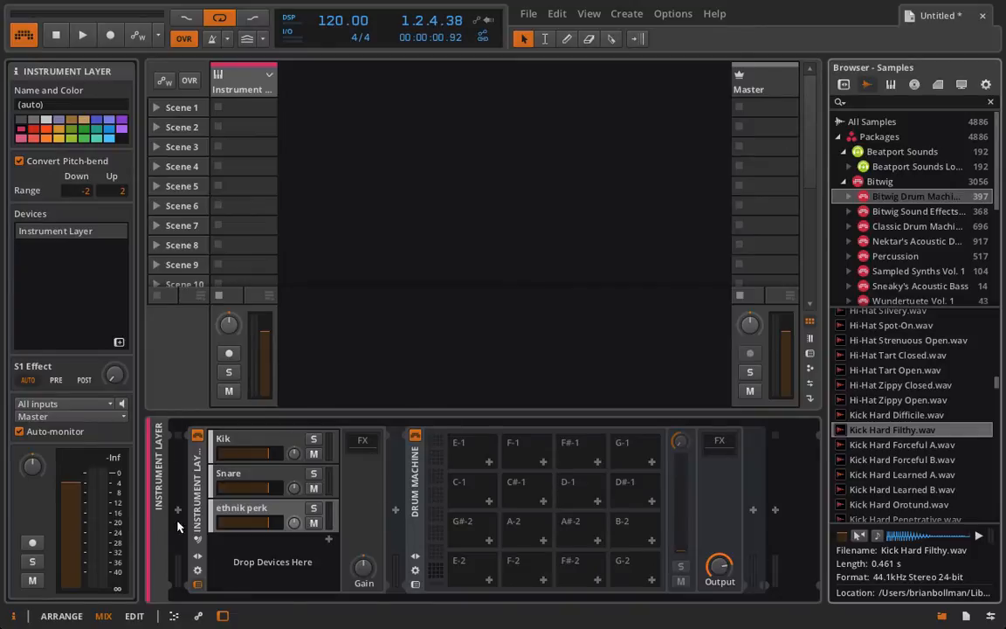
Select the Instrument Layer device, view the YouTube tutorial on building a drum rack in Firefox, and return to Bitwig Studio.
click(196, 479)
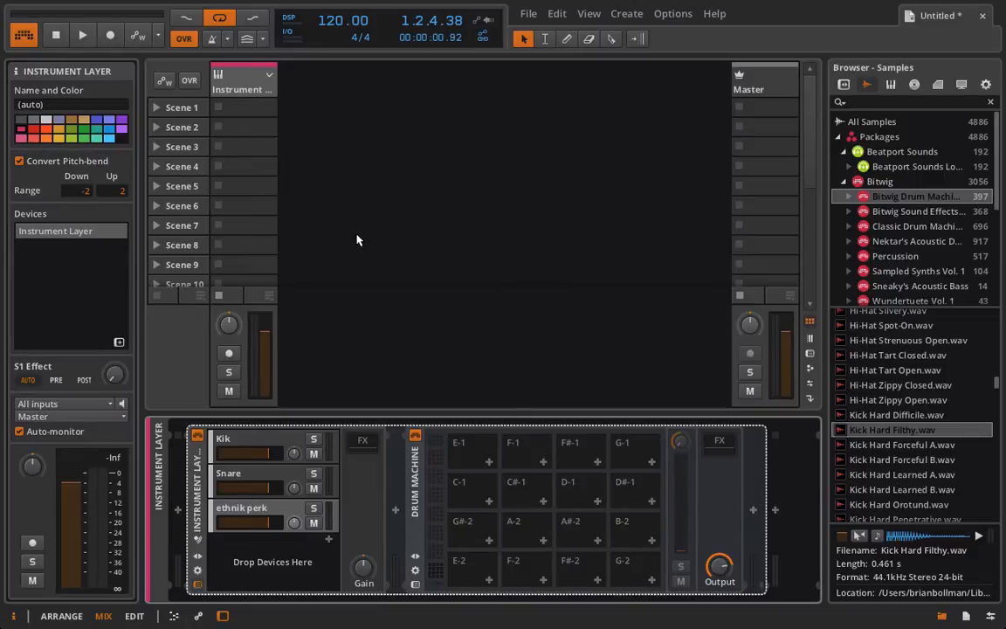
click(471, 611)
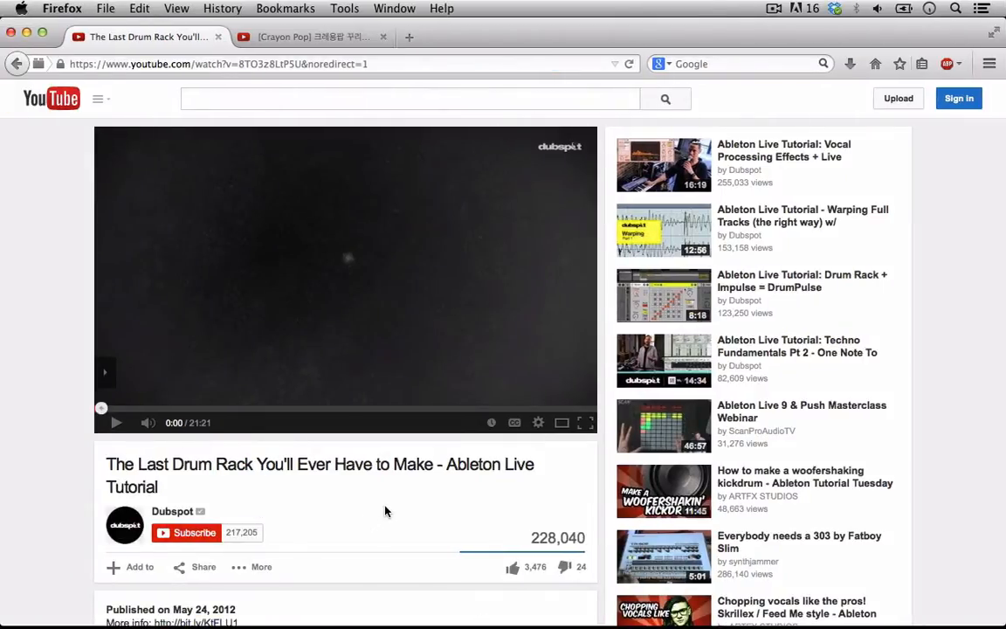
click(514, 622)
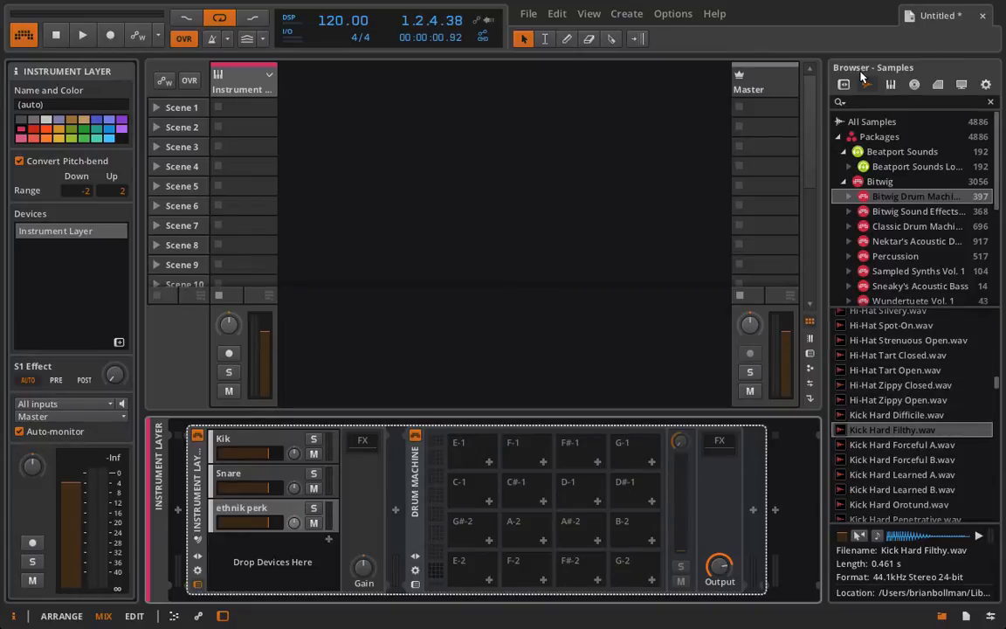
Load the samples from Kick Hard Difficile.wav through Kick Hard Spiteful C.wav onto the Drum Machine pads starting at C-1.
click(914, 85)
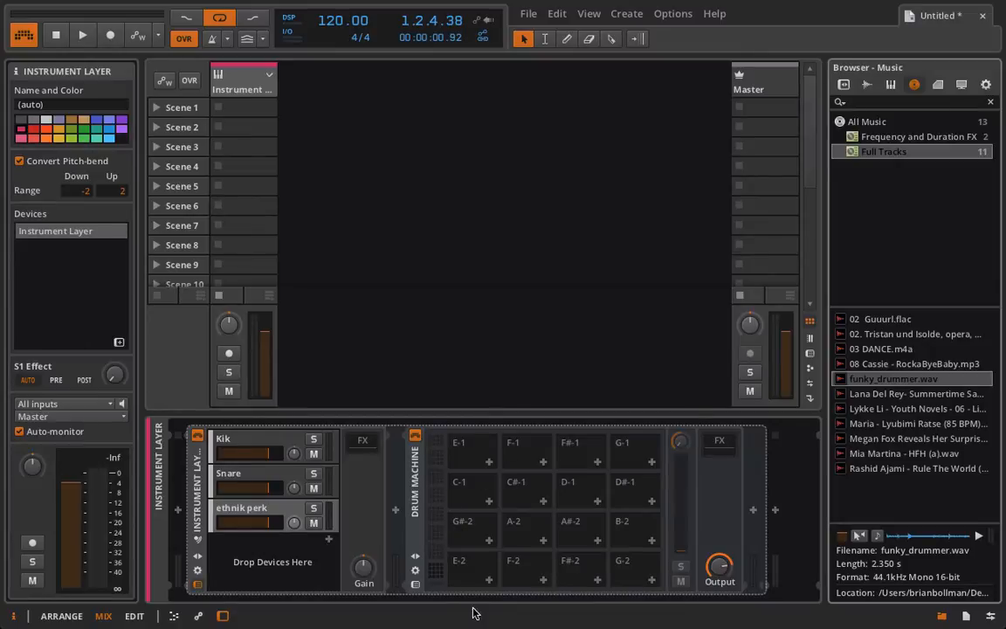
click(867, 85)
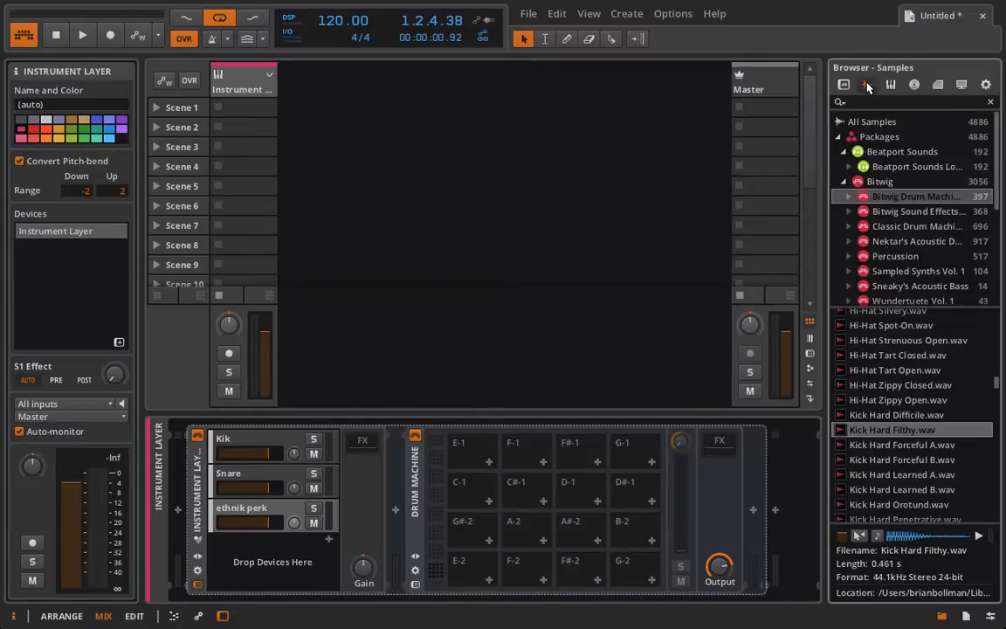
scroll(882, 441, down, 3)
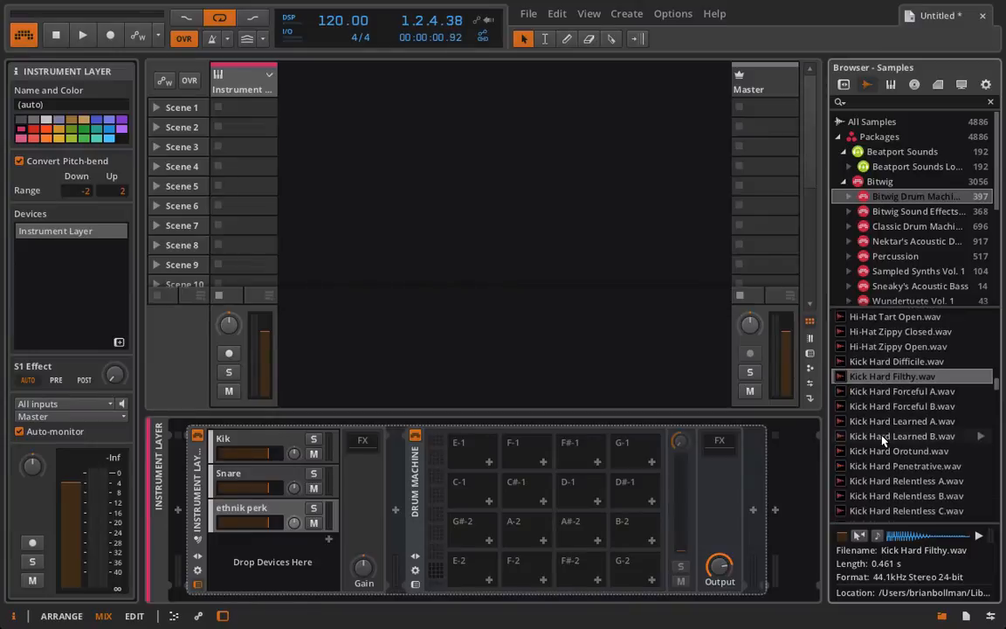
scroll(881, 441, down, 5)
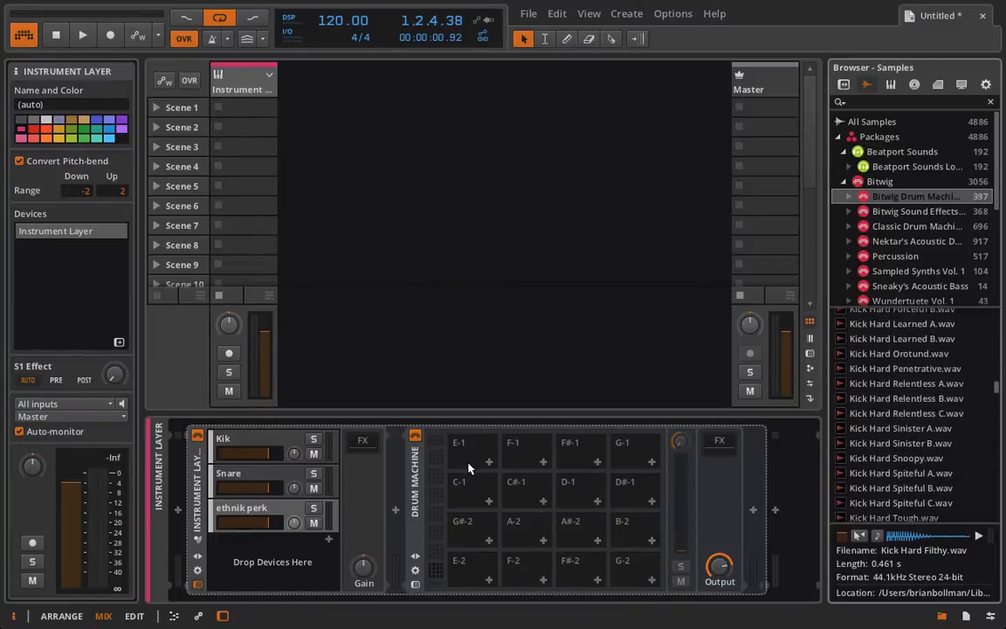
scroll(882, 375, up, 4)
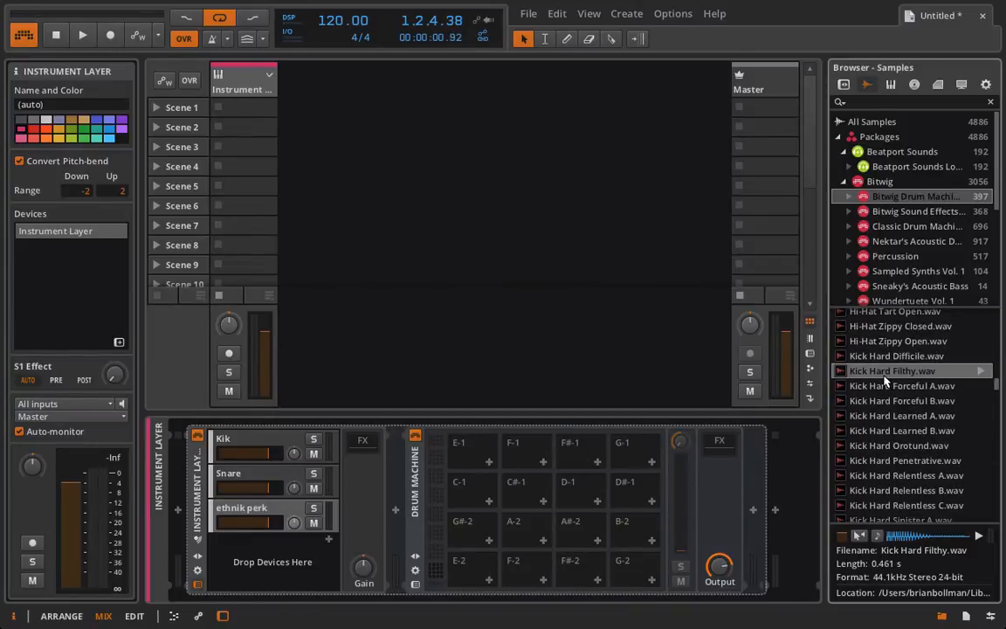
key(Up)
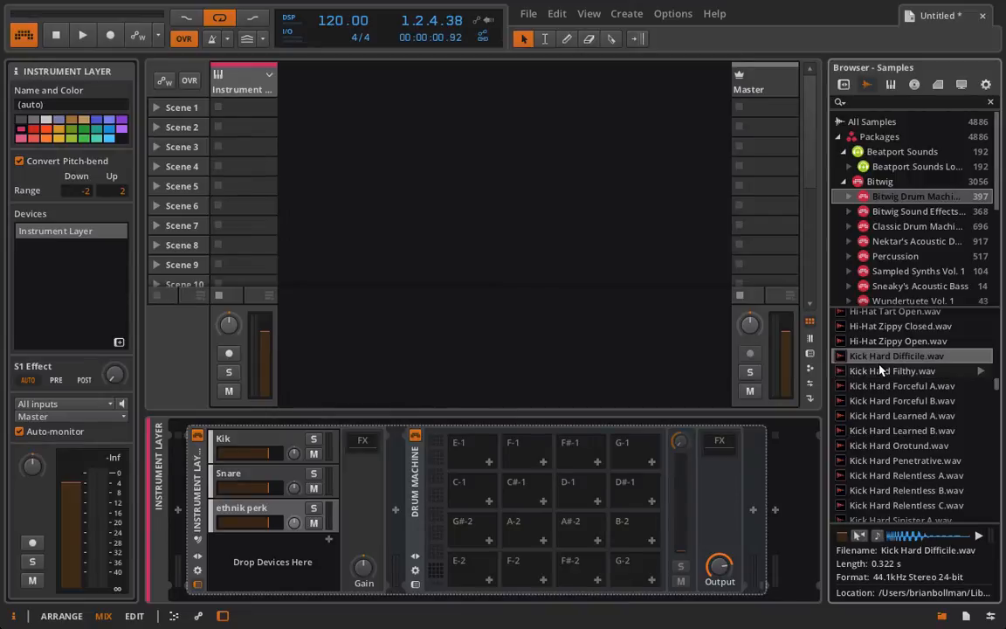
scroll(868, 396, down, 3)
scroll(868, 395, down, 3)
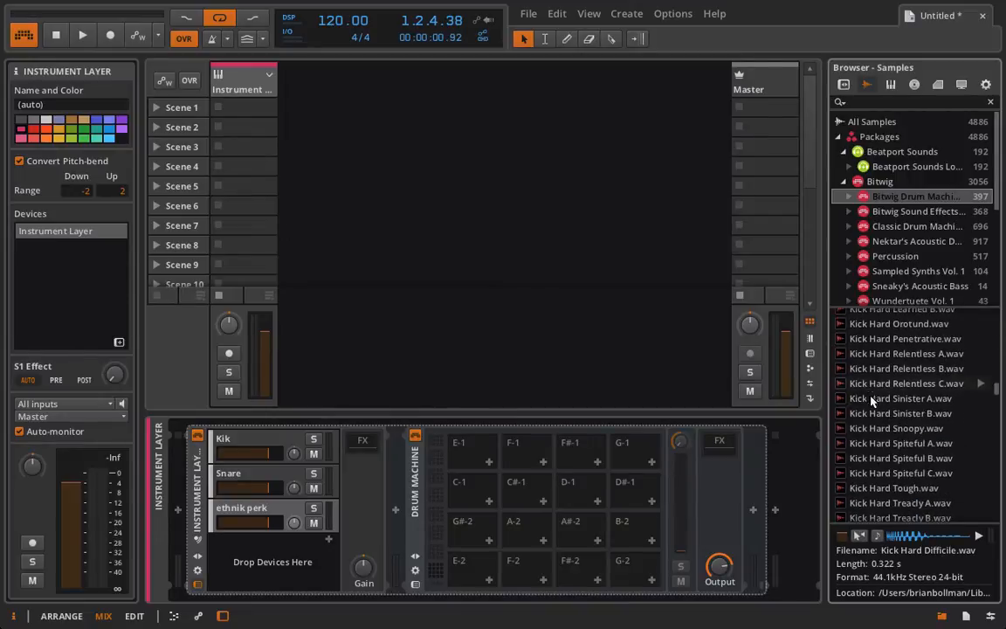
click(867, 473)
scroll(867, 472, up, 10)
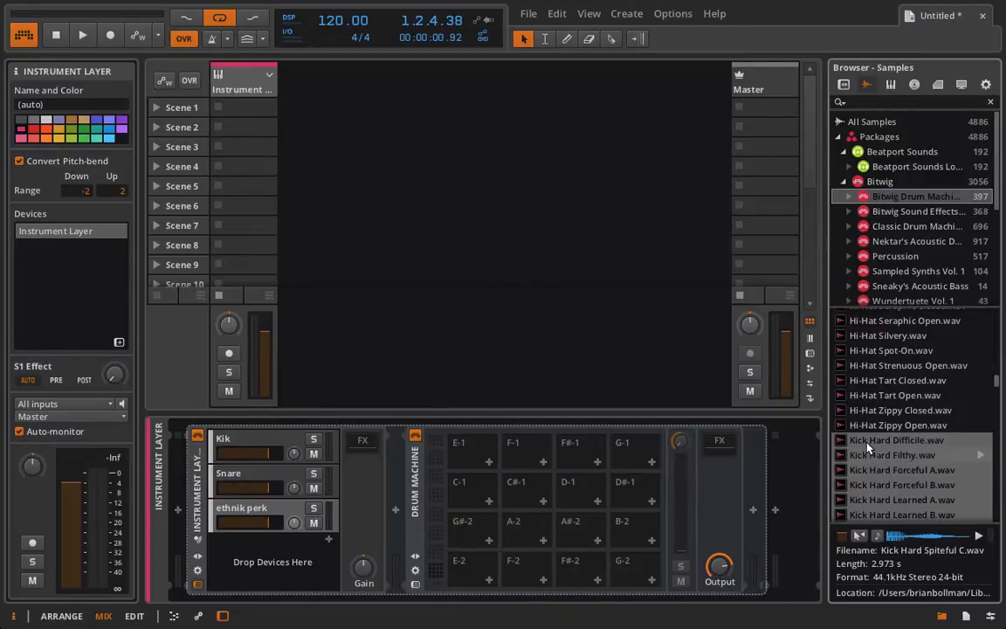
click(864, 440)
drag(459, 533, 468, 495)
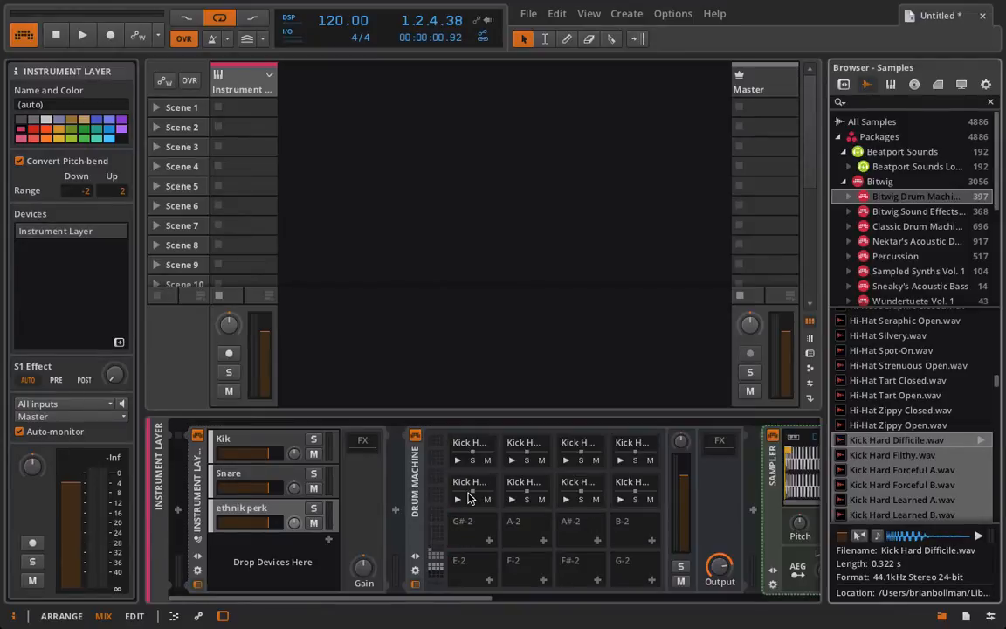
Fill further Drum Machine pads with the following kick samples, placing the group from Kick Tight Brushy.wav onward starting at pad C#4.
click(439, 558)
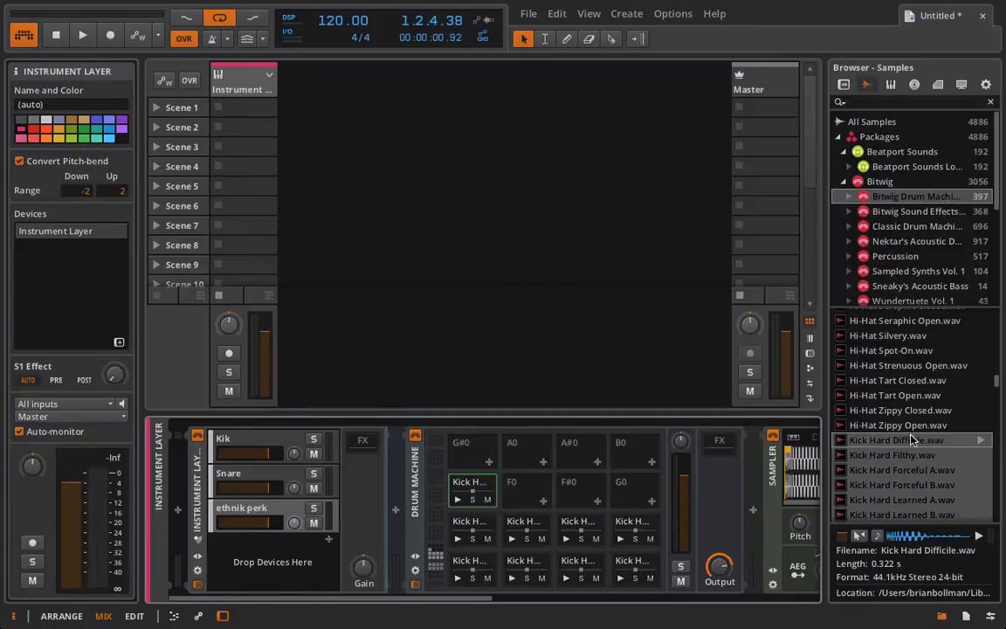
scroll(899, 415, down, 2)
scroll(899, 415, down, 5)
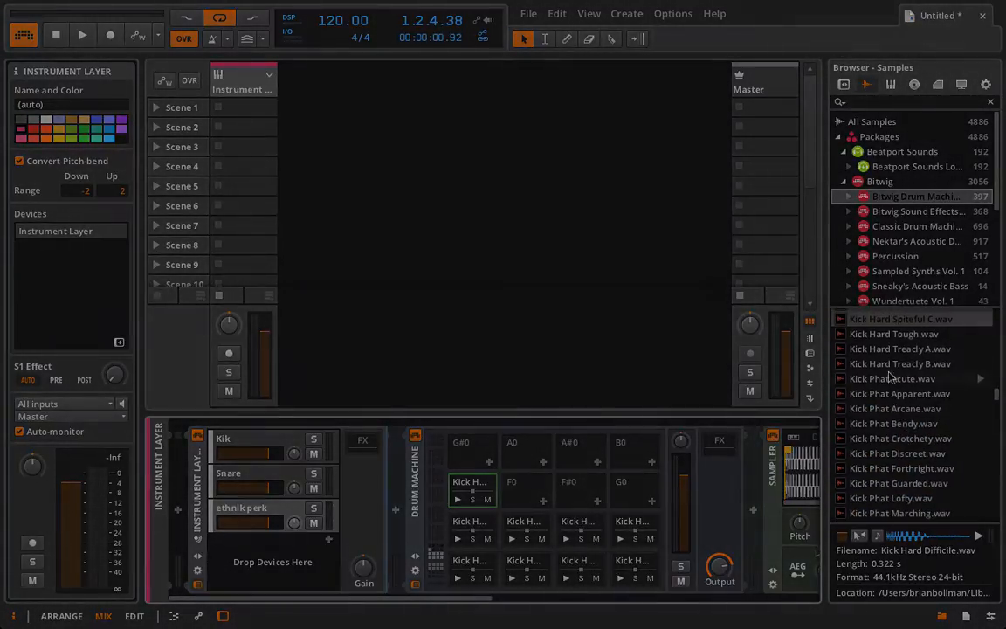
click(875, 337)
scroll(890, 393, down, 4)
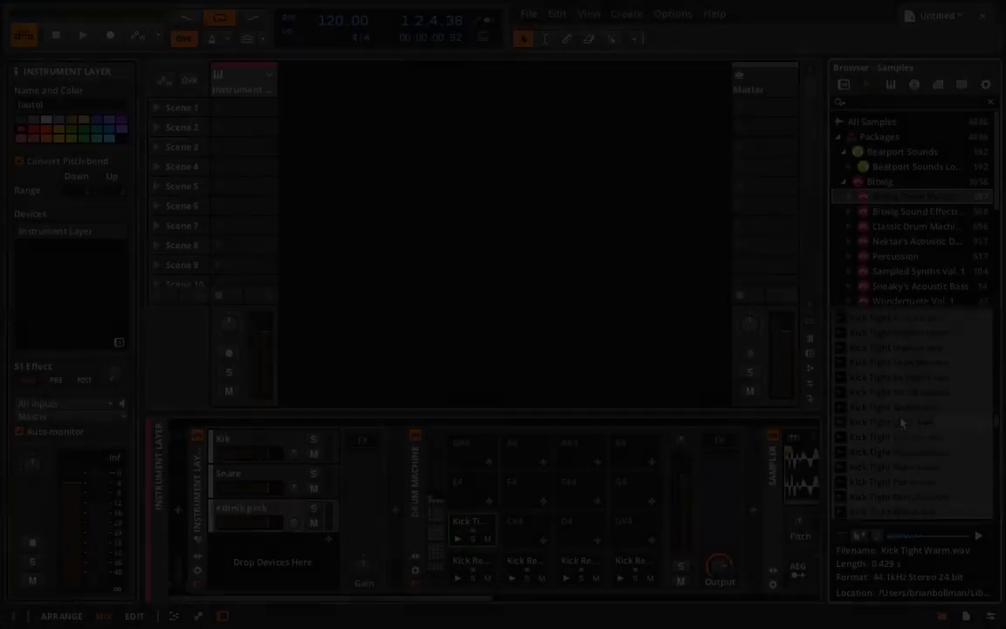
scroll(901, 422, down, 3)
click(895, 394)
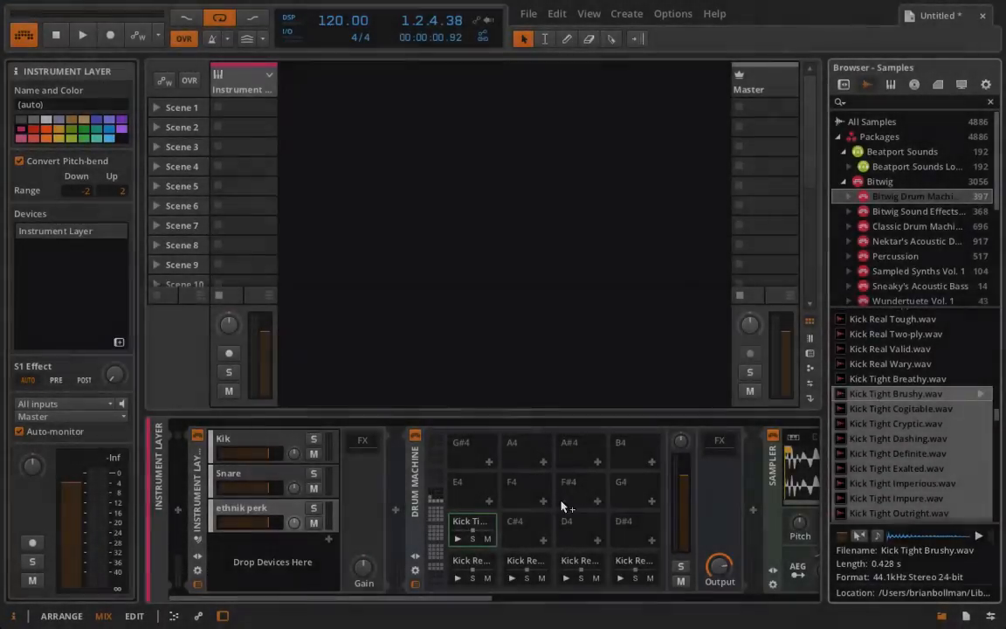
drag(527, 530, 527, 530)
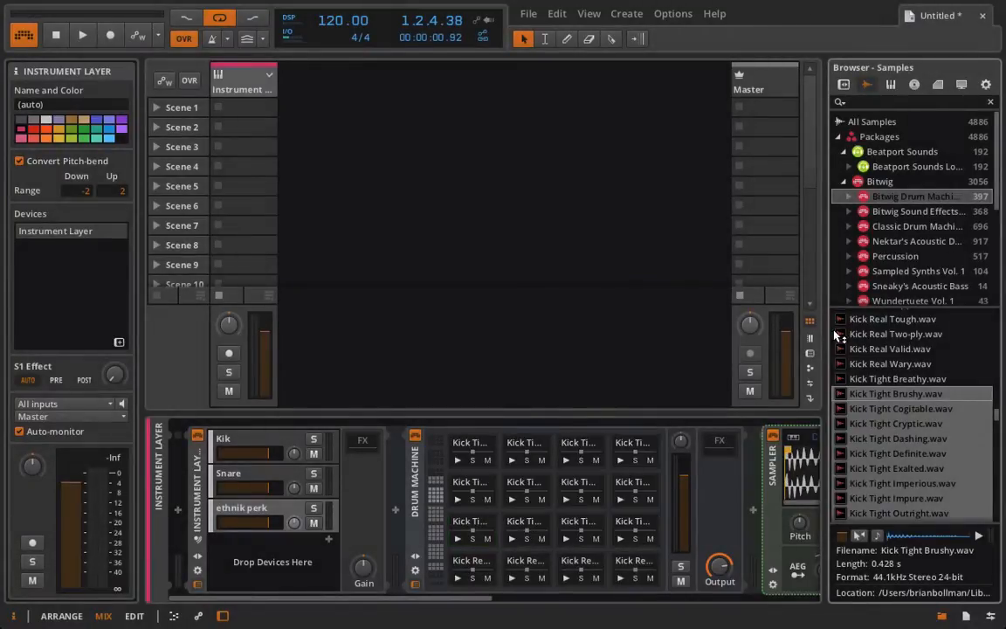
Show the lower kick pads with the browser hidden, and arm the Instrument Layer track for recording.
click(432, 572)
drag(432, 567, 434, 560)
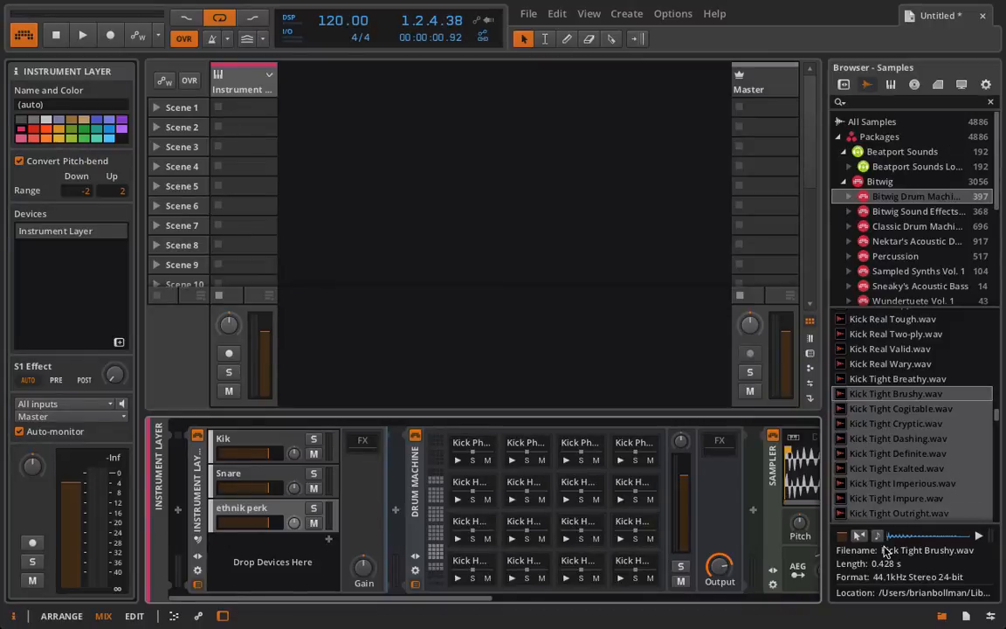
click(942, 613)
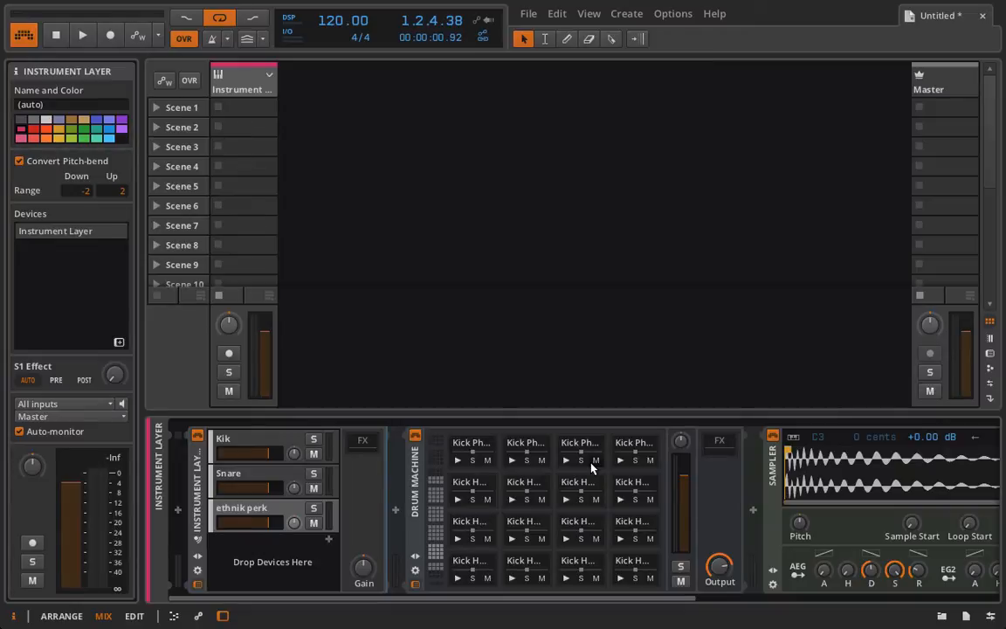
click(228, 355)
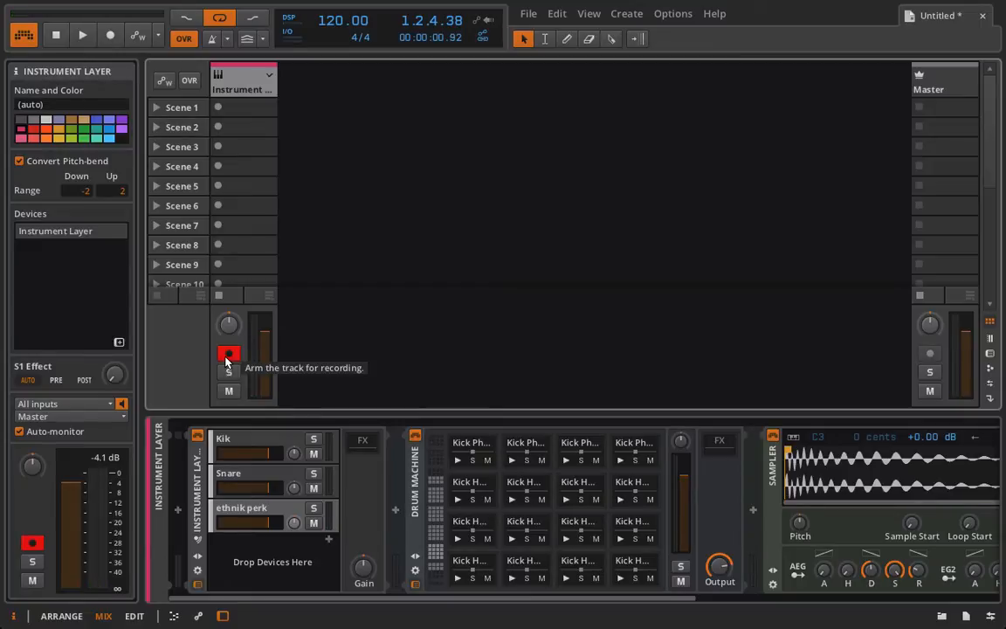
Increase the amp release time of the Kick Tight Warm Sampler and turn down its velocity sensitivity.
scroll(471, 502, right, 5)
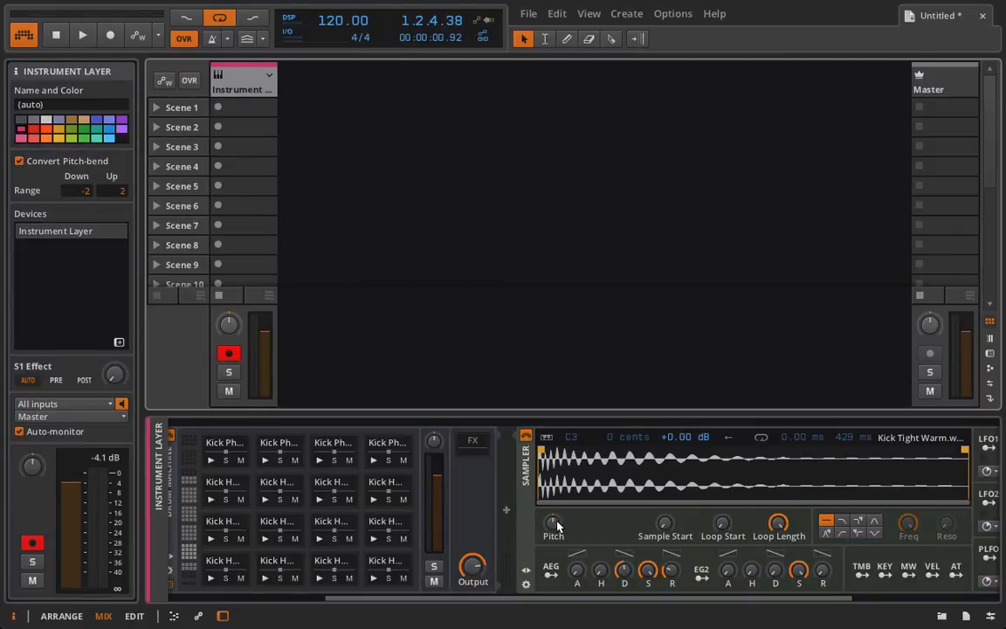
drag(668, 578, 669, 524)
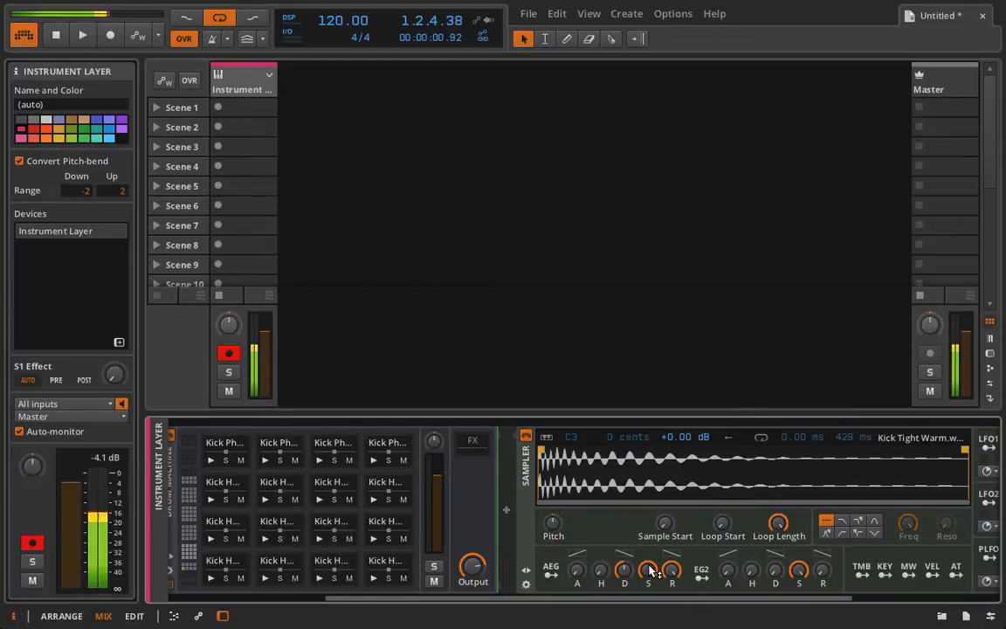
scroll(651, 572, right, 3)
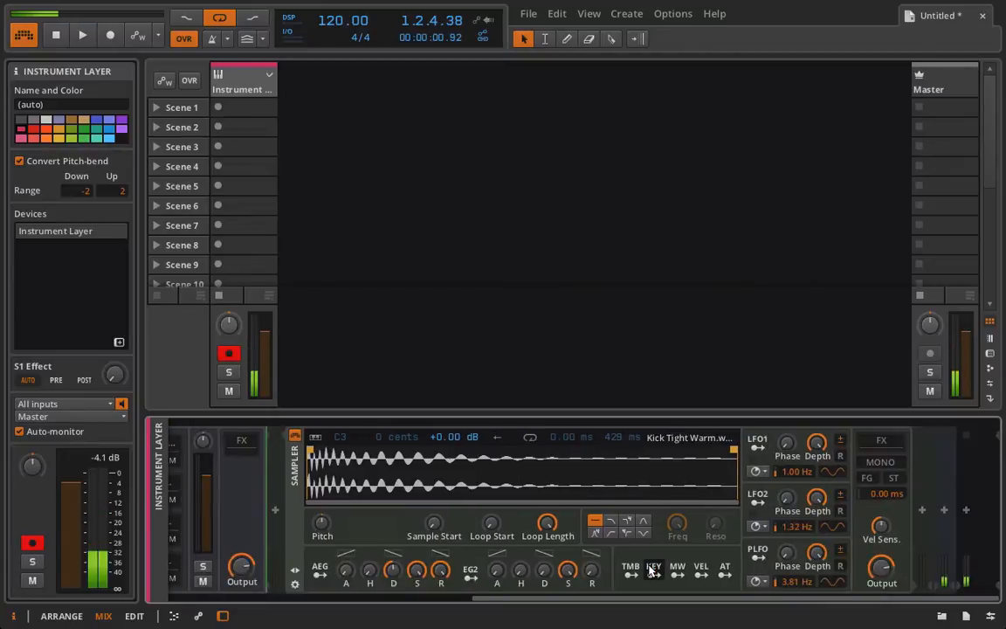
right_click(882, 528)
click(876, 521)
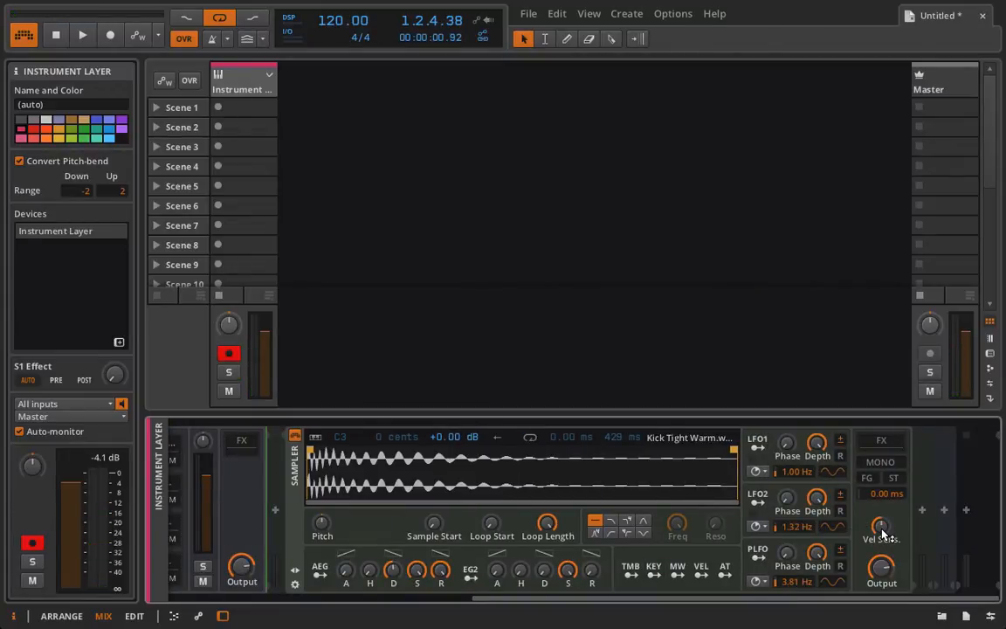
drag(884, 531, 885, 577)
Copy the Sampler's amp release time to all layers of the Drum Machine.
scroll(905, 511, left, 5)
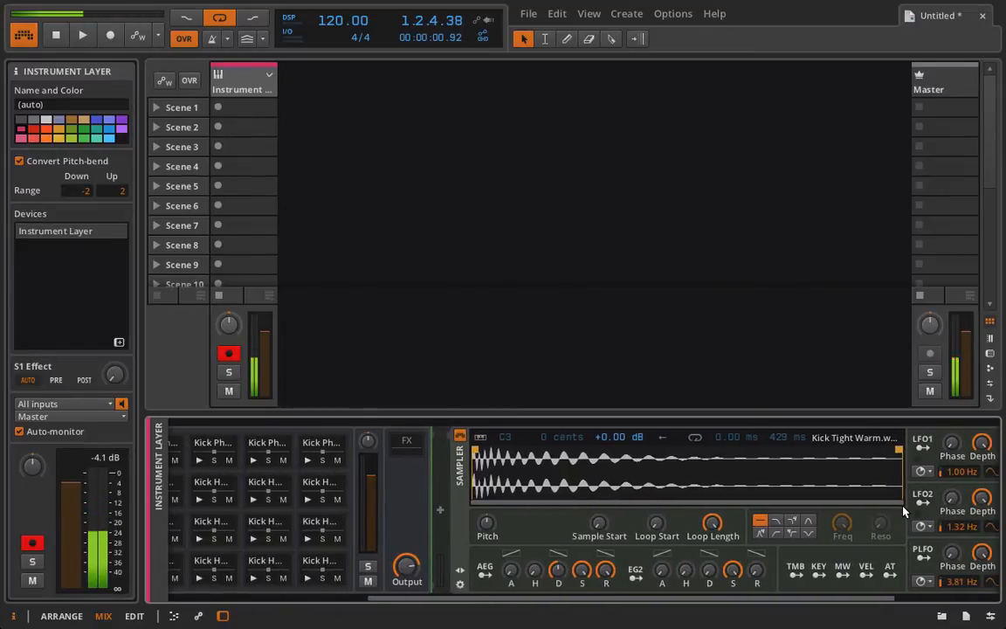
right_click(601, 571)
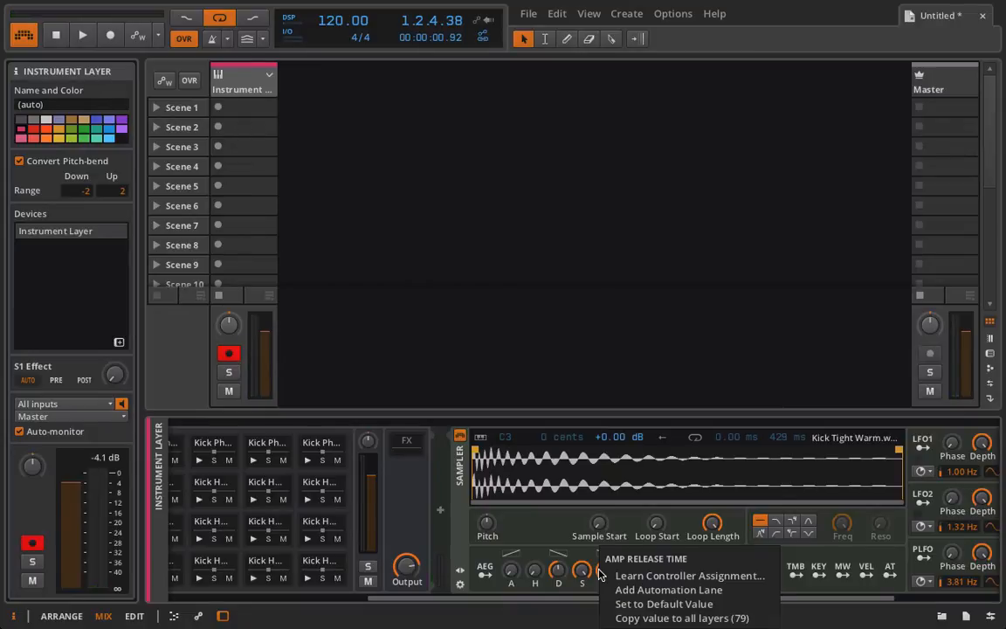
click(678, 619)
Copy the Sampler's velocity sensitivity to all layers, and set its output to -6.07 dB for all layers as well.
scroll(615, 506, down, 3)
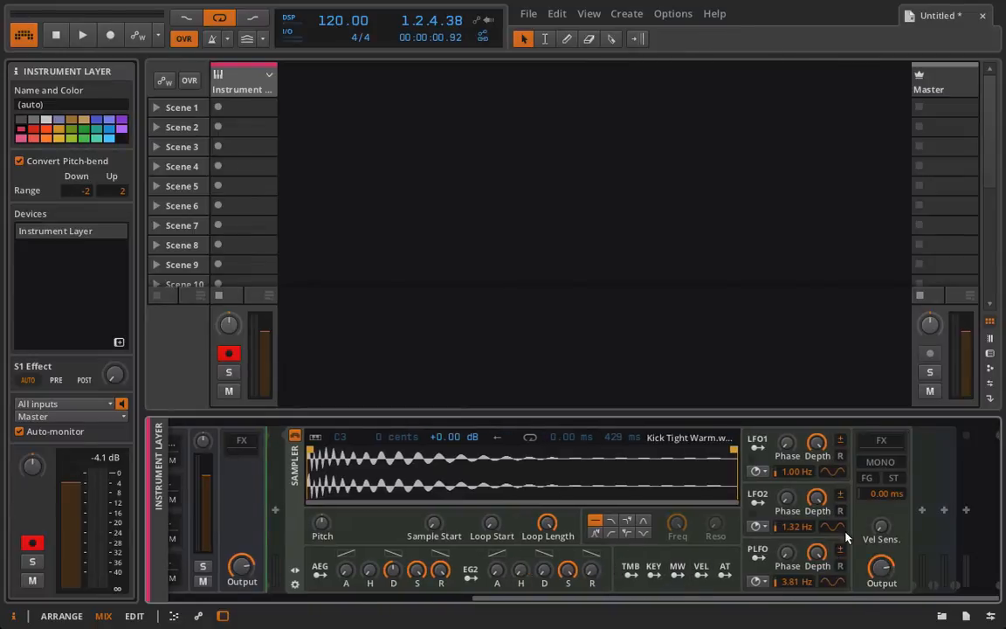
right_click(880, 524)
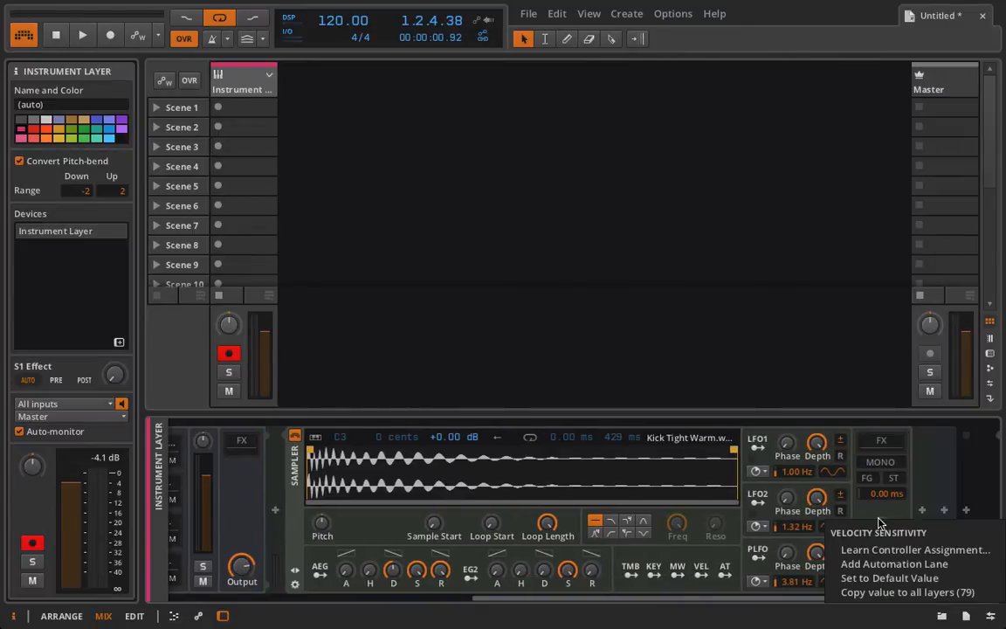
click(855, 593)
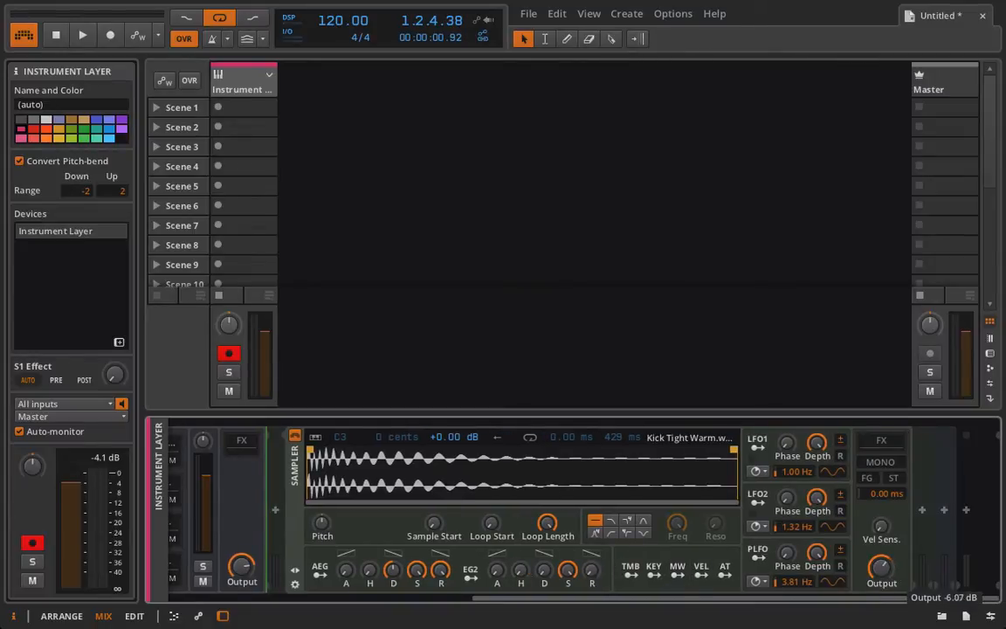
right_click(892, 574)
click(836, 617)
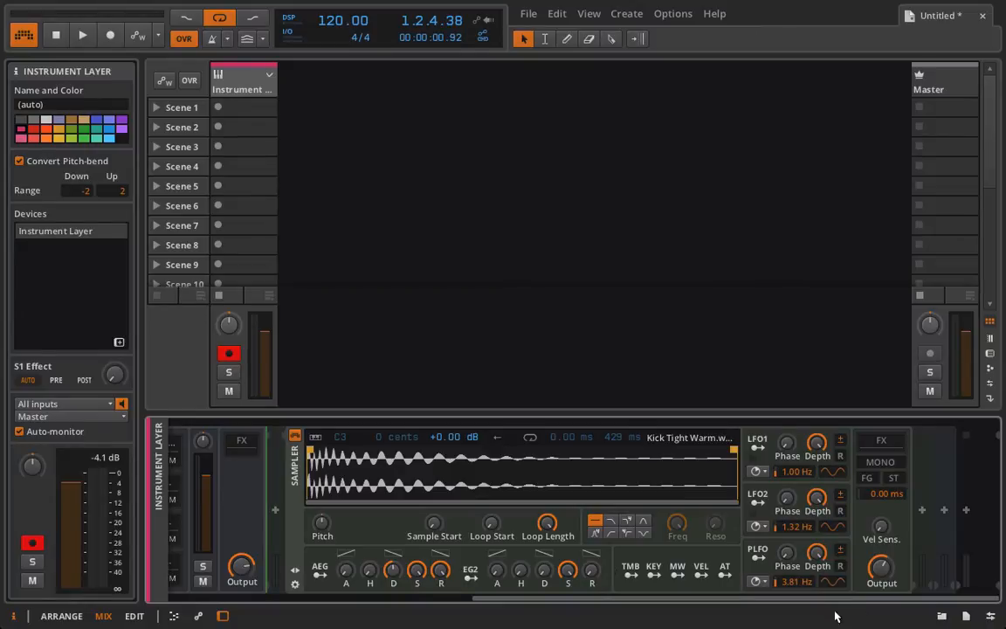
Select a Kick Hard Relentless pad and examine its Sampler settings and the Drum Machine's lower pads.
scroll(600, 566, up, 3)
scroll(601, 566, left, 3)
click(443, 561)
scroll(648, 552, right, 8)
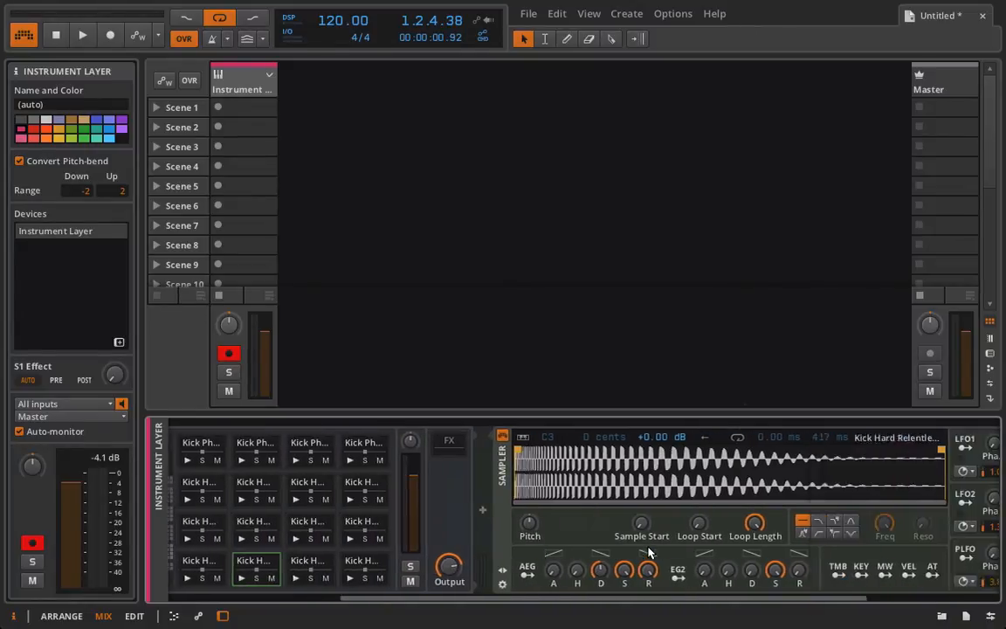
scroll(525, 584, left, 6)
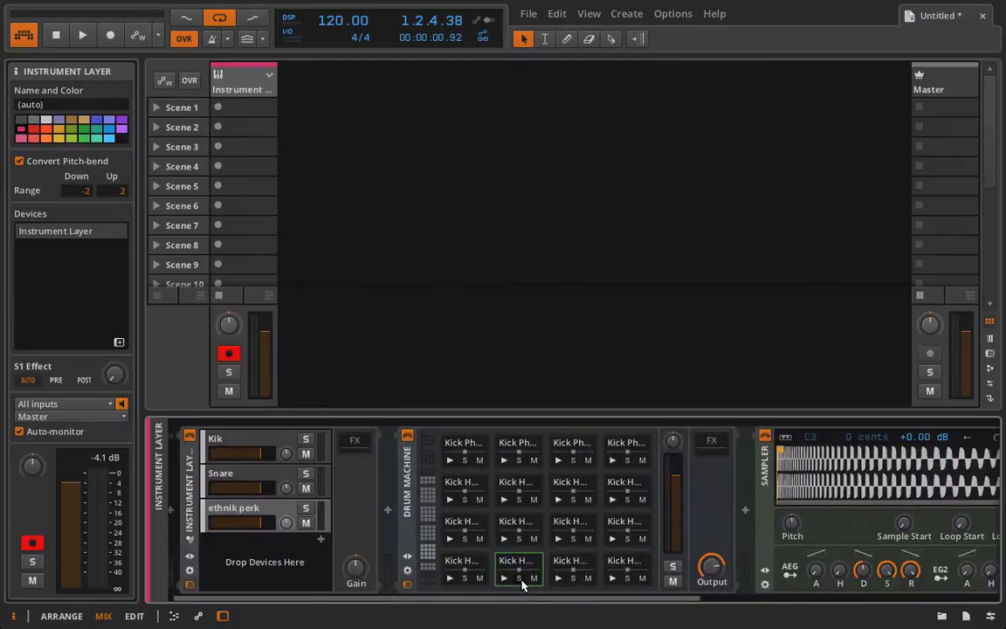
scroll(525, 584, right, 4)
scroll(524, 586, right, 4)
scroll(178, 493, left, 5)
scroll(183, 502, down, 3)
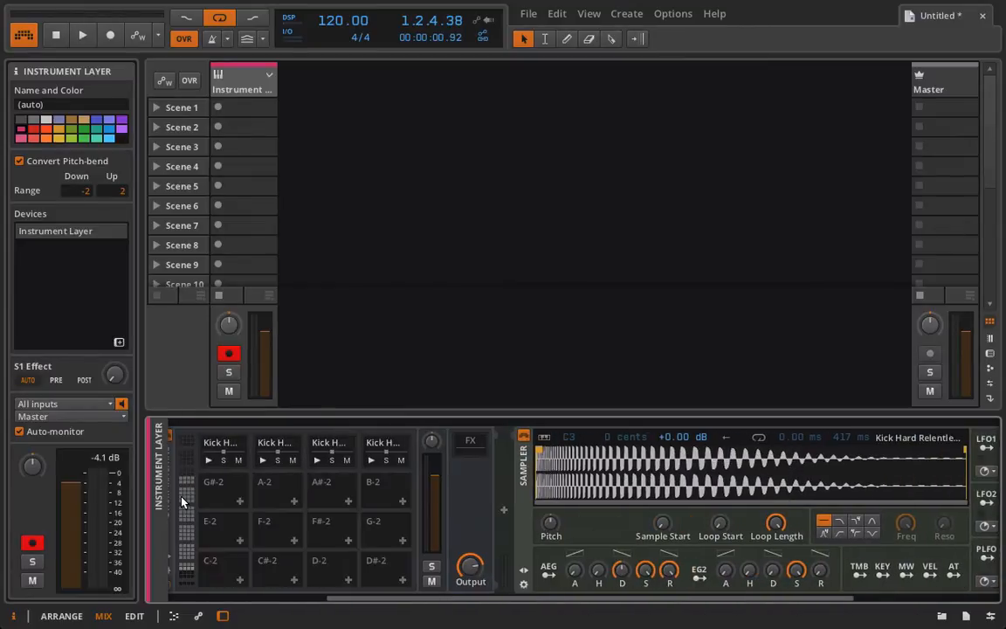
scroll(182, 502, left, 6)
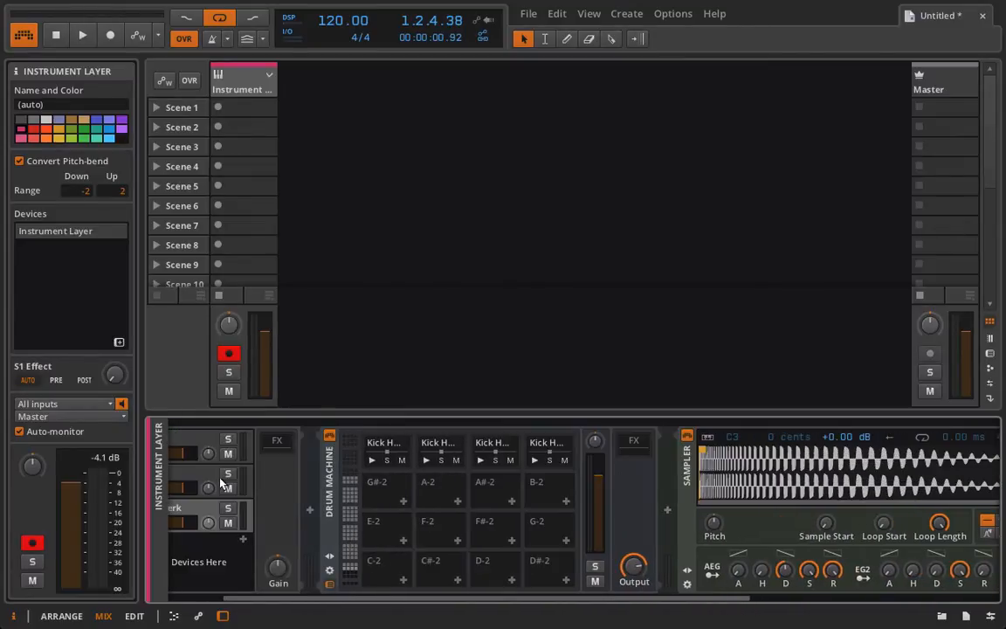
scroll(388, 497, left, 2)
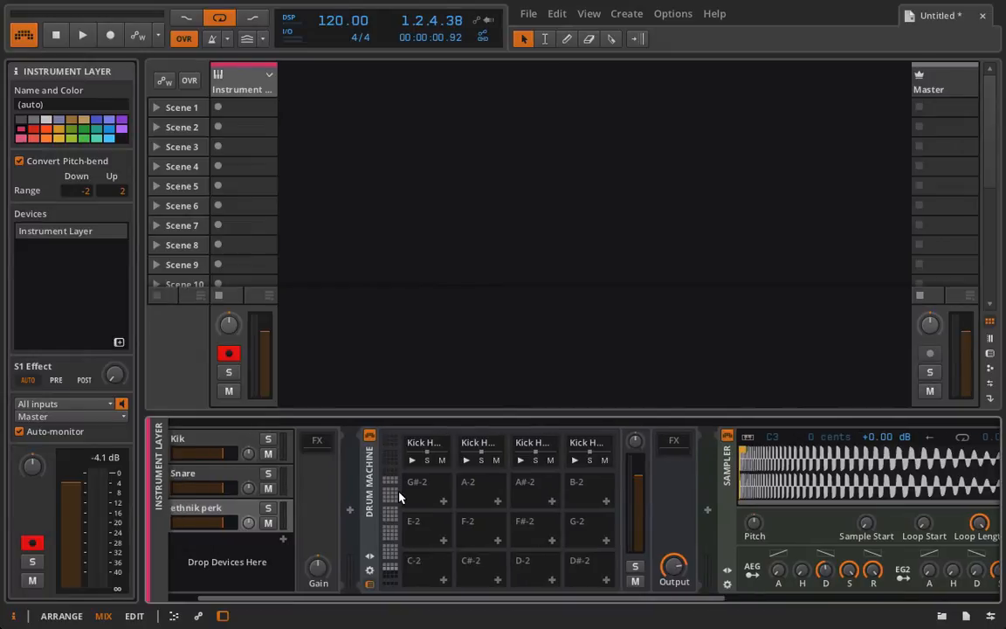
Rename the ethnik perk layer of the Instrument Layer as kik.
scroll(326, 535, left, 3)
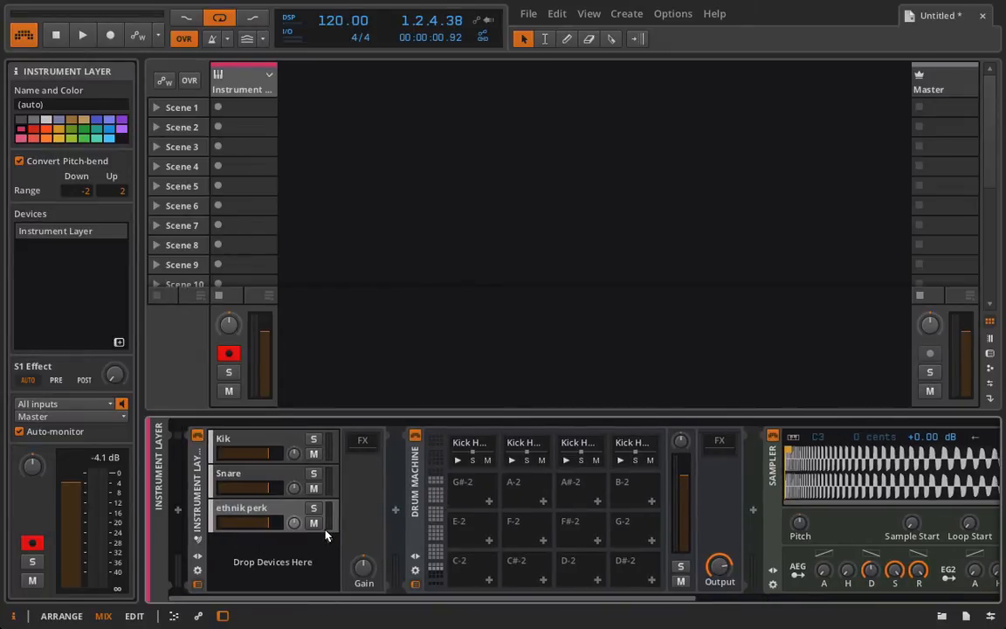
click(395, 512)
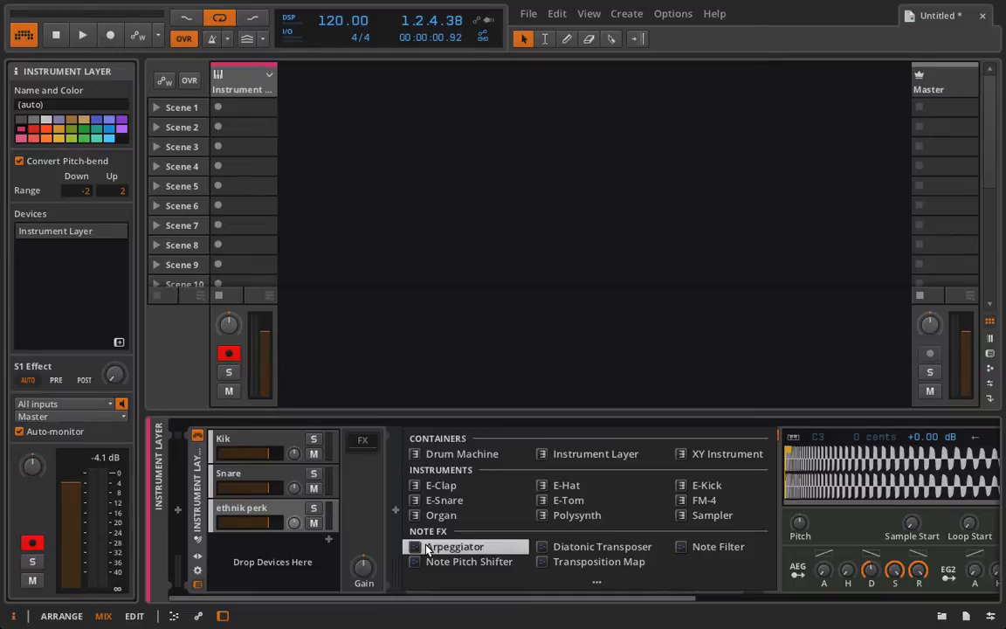
click(257, 442)
click(267, 512)
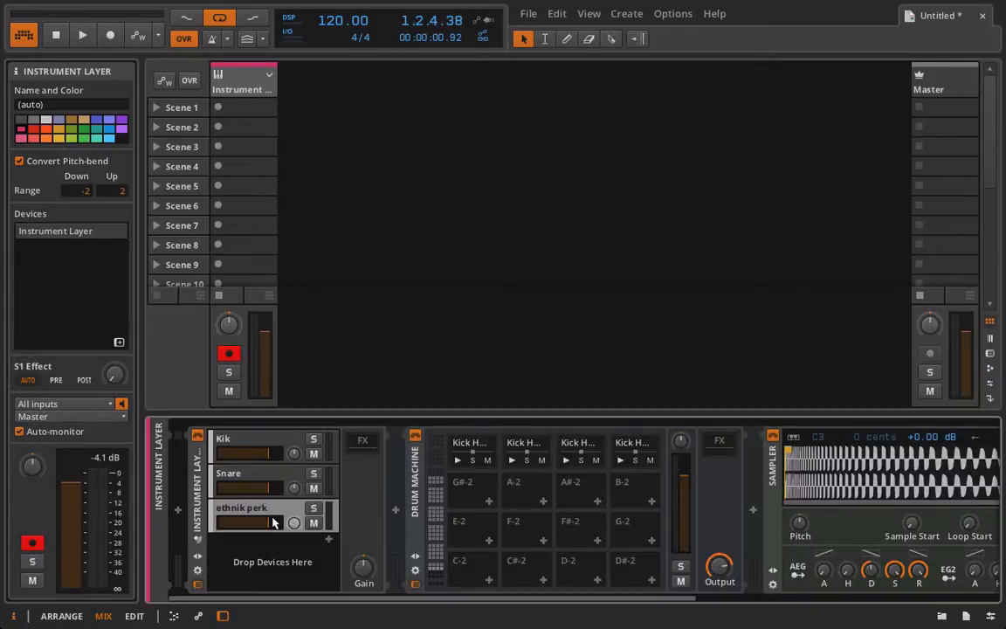
double_click(262, 515)
text(kik)
key(Return)
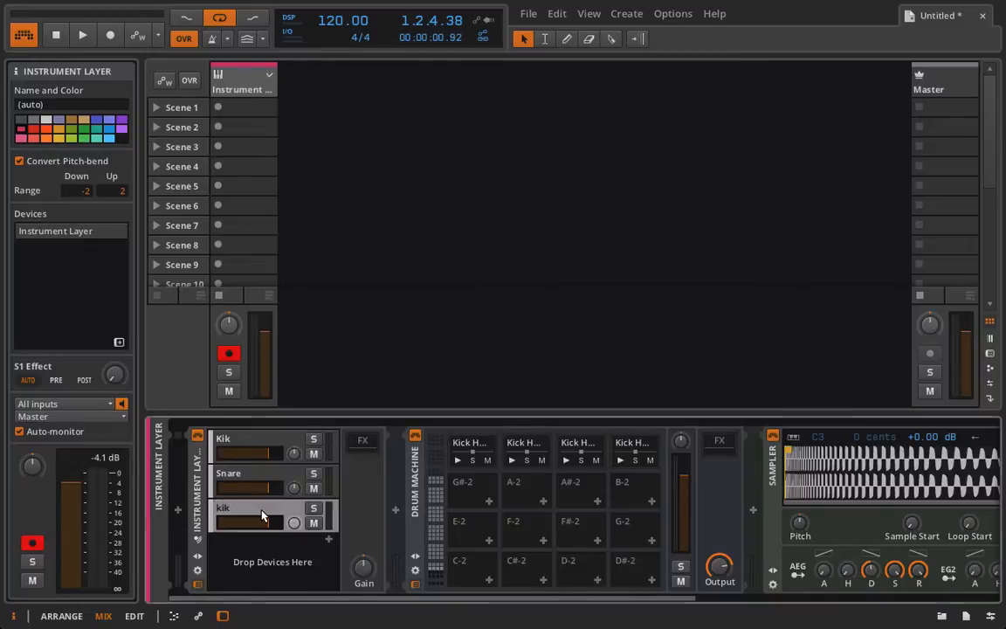
Delete the unused Kik and Snare layers from the Instrument Layer.
right_click(242, 441)
click(288, 502)
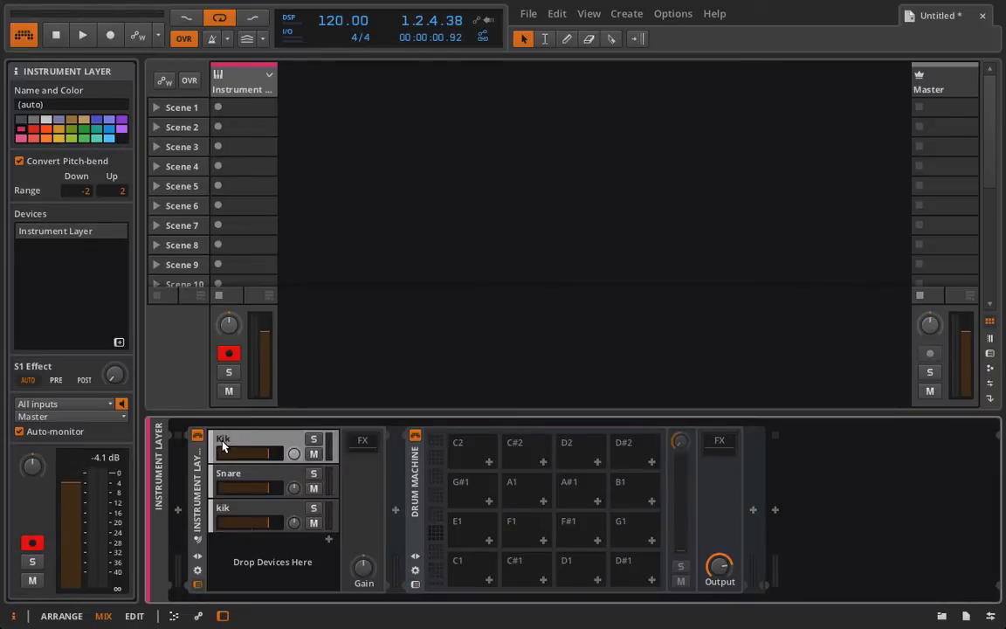
click(248, 446)
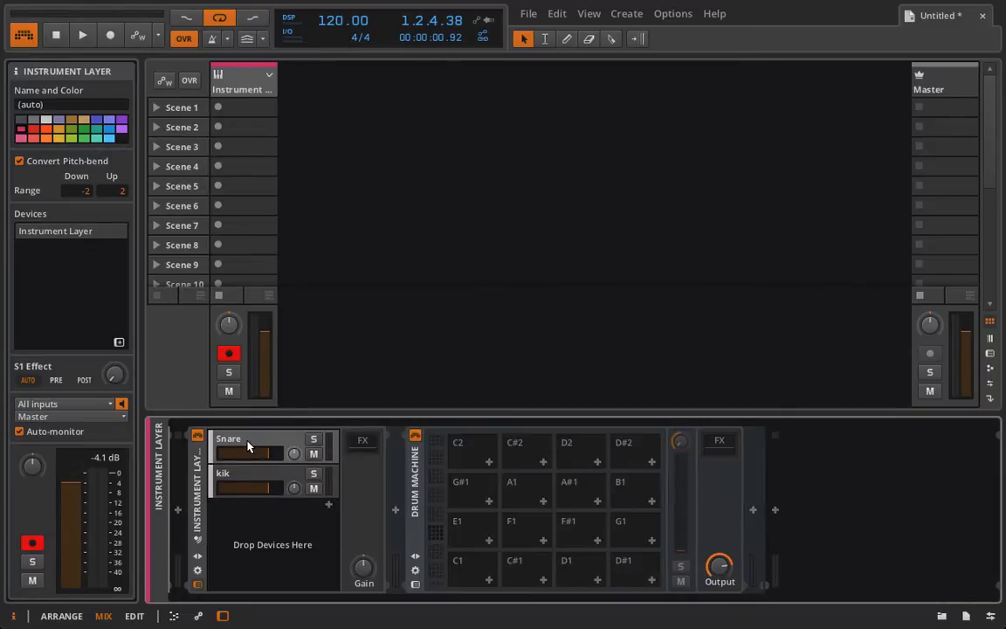
key(Delete)
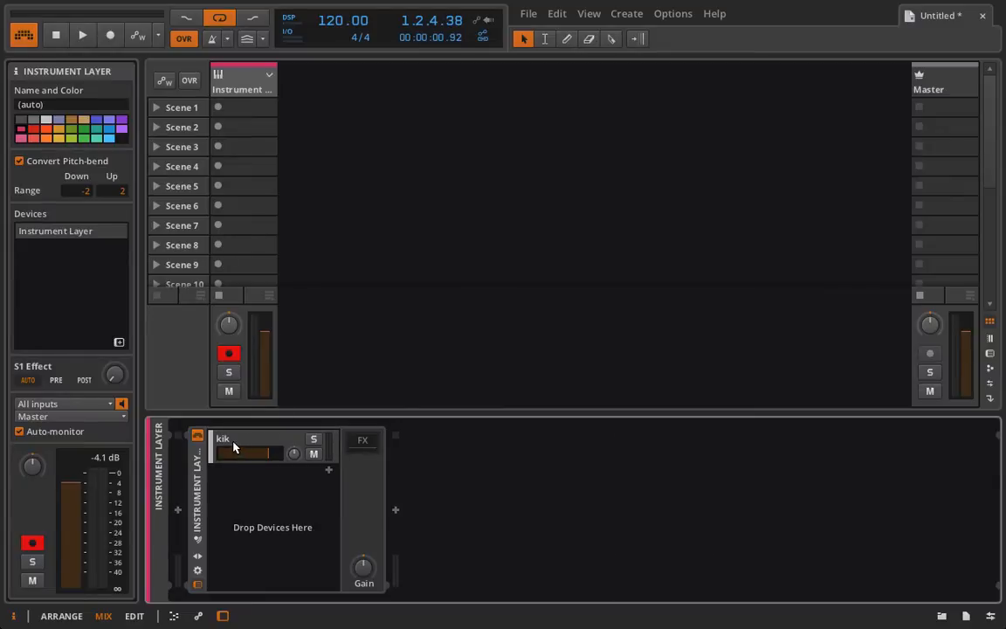
Insert a Note Pitch Shifter before the Drum Machine in the kik layer and set its semitones to -48.
click(237, 446)
click(395, 510)
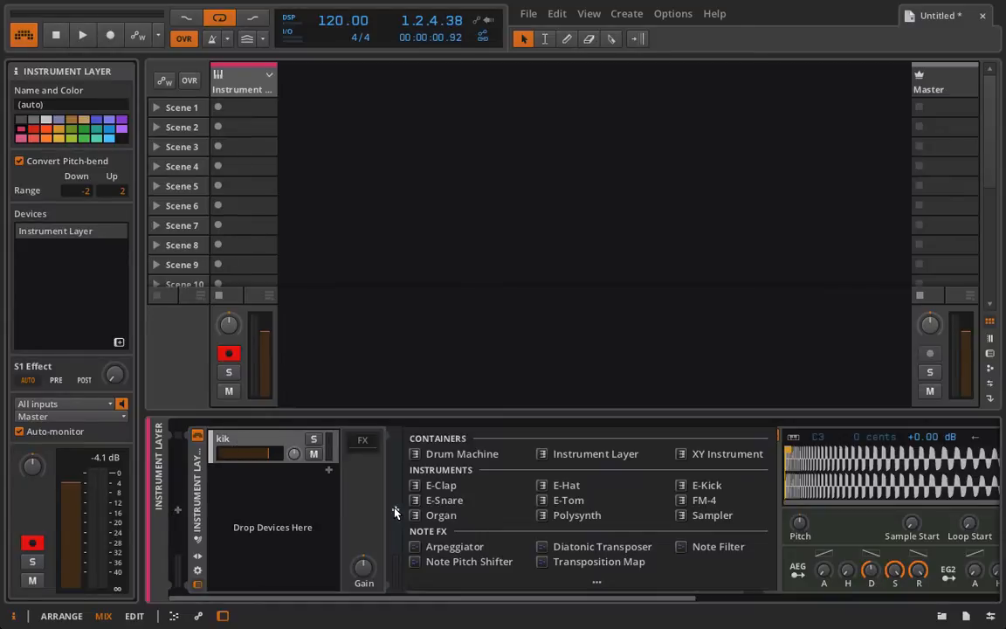
click(444, 561)
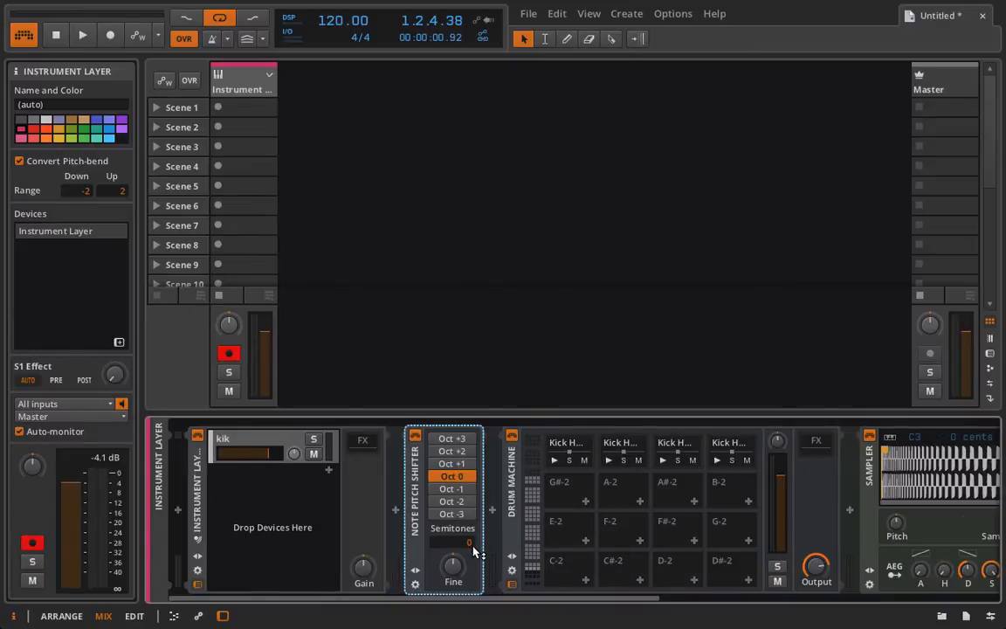
drag(468, 542, 467, 593)
Create a Scene 1 clip on the Instrument Layer track and draw a two-beat C3 note at its start.
double_click(247, 108)
double_click(250, 111)
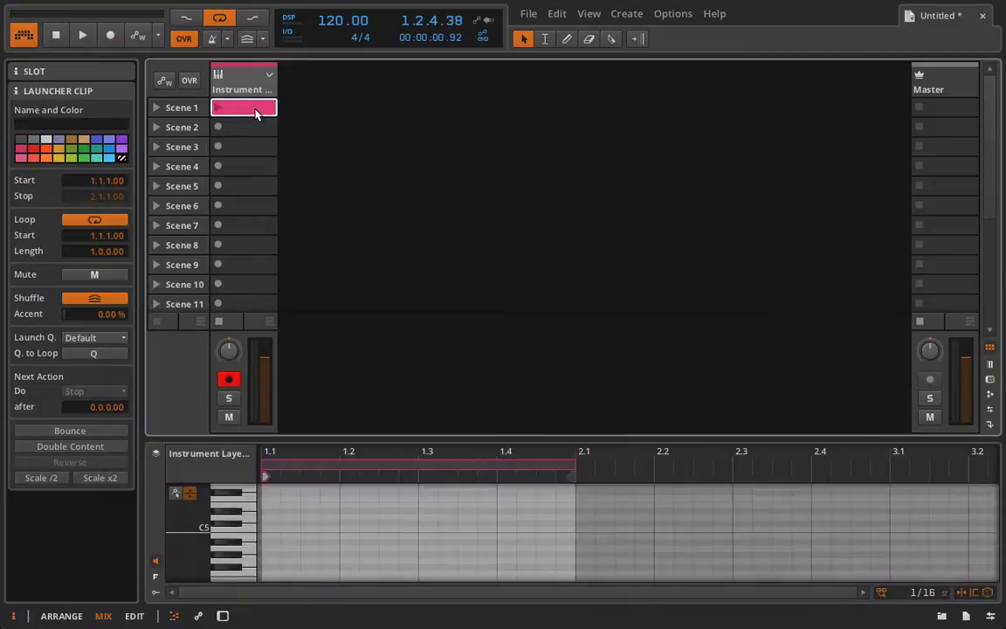
scroll(266, 526, down, 3)
scroll(265, 524, up, 3)
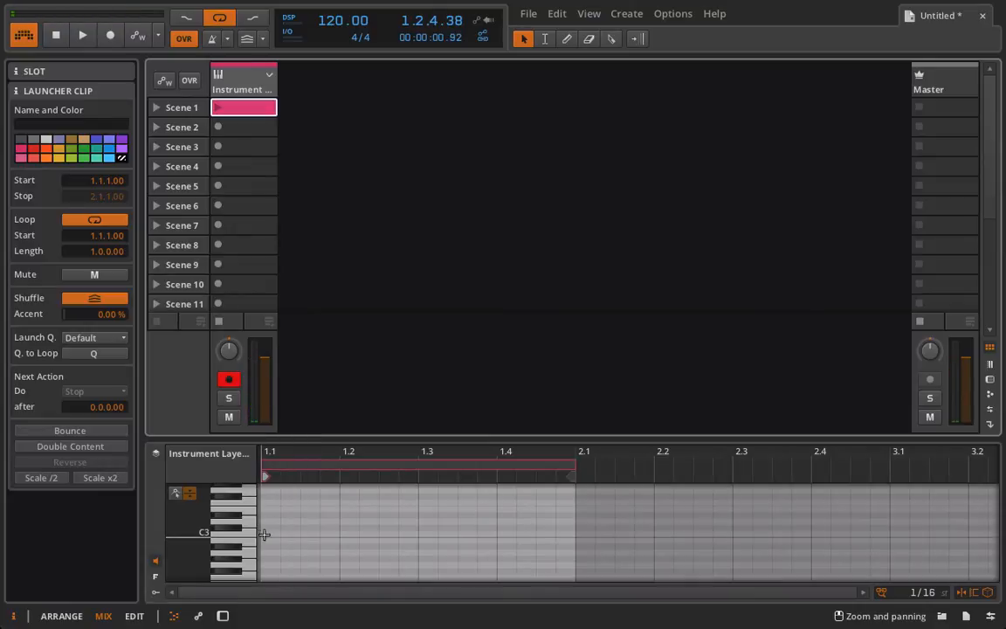
double_click(281, 534)
drag(338, 529, 420, 530)
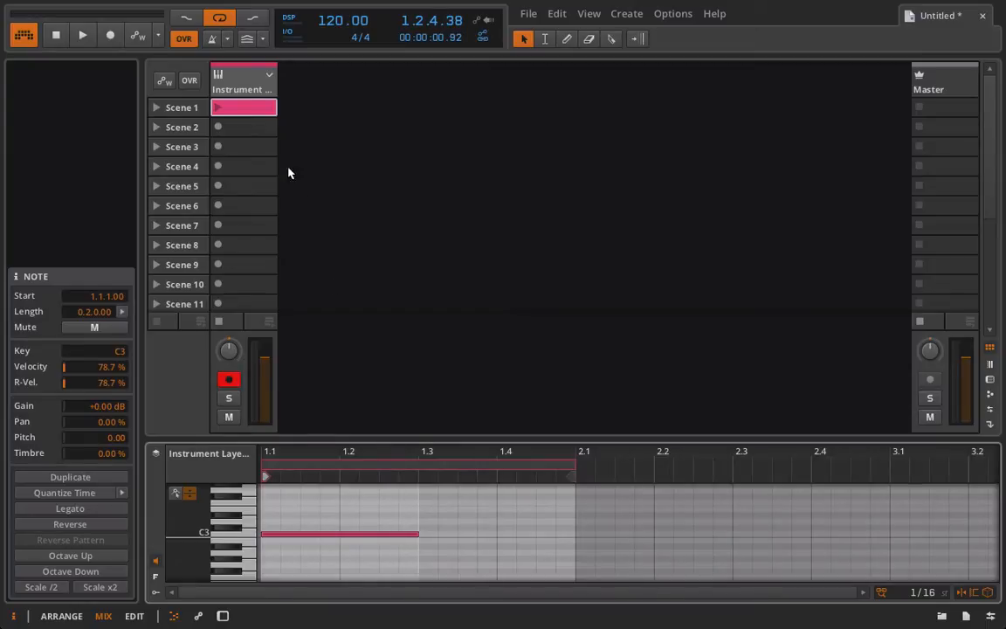
Launch the clip, shorten its C3 note and loop to one beat each, then audition it in the track's device chain and stop playback.
click(220, 108)
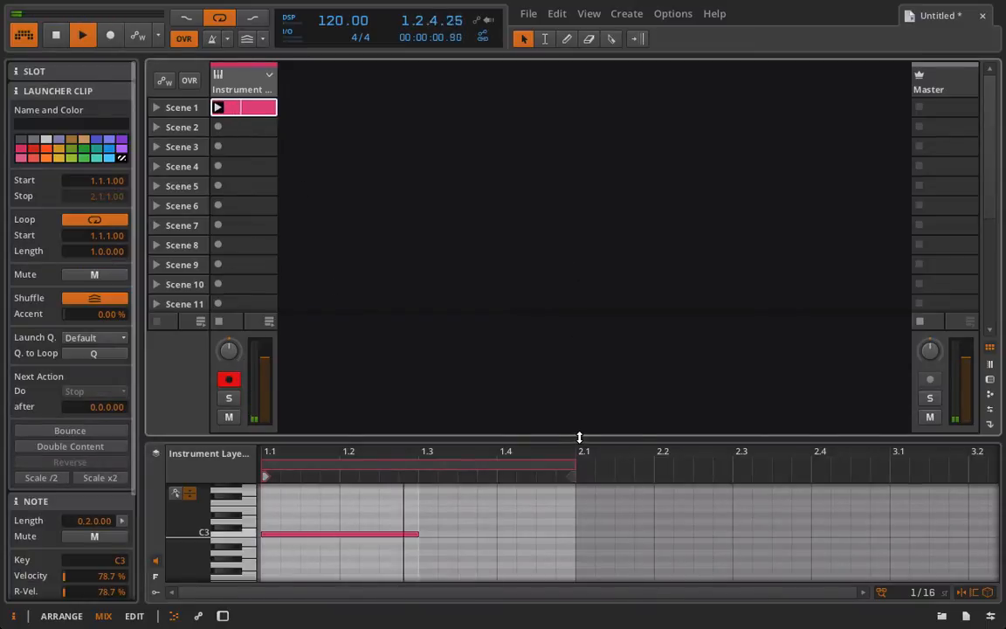
drag(416, 534, 340, 534)
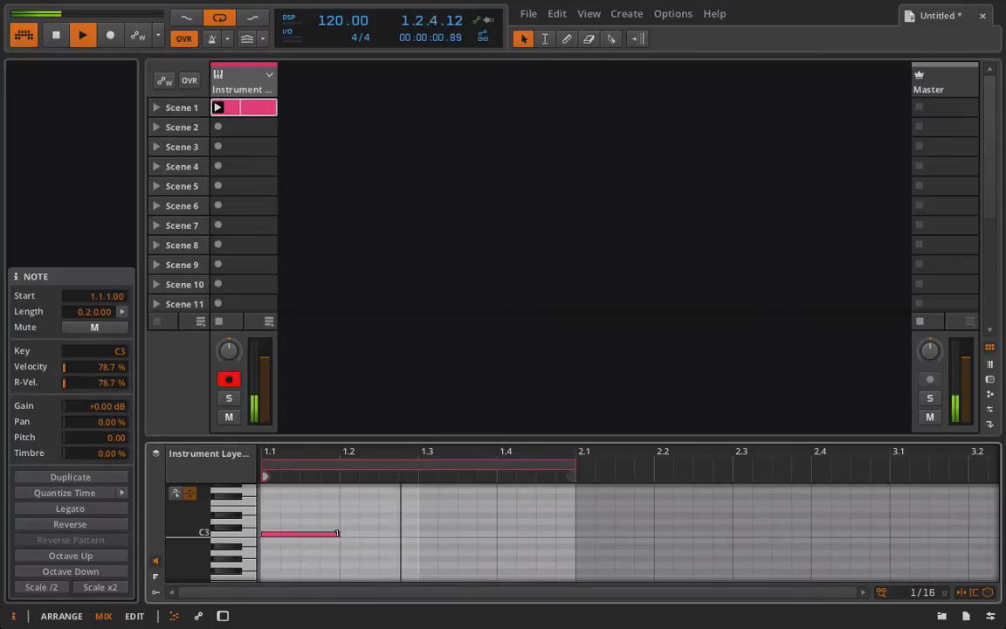
drag(574, 467, 340, 467)
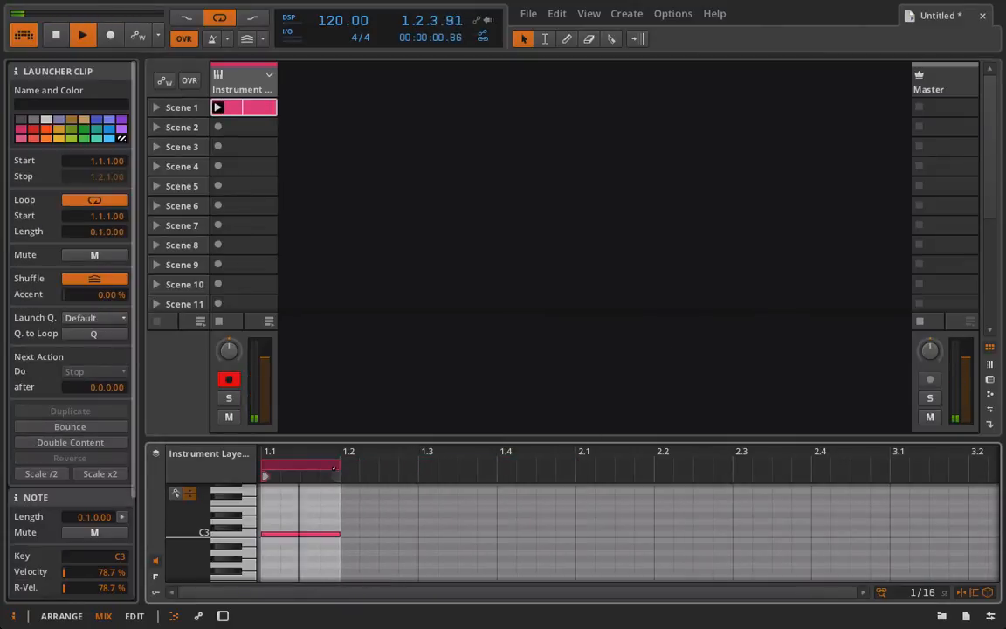
double_click(232, 84)
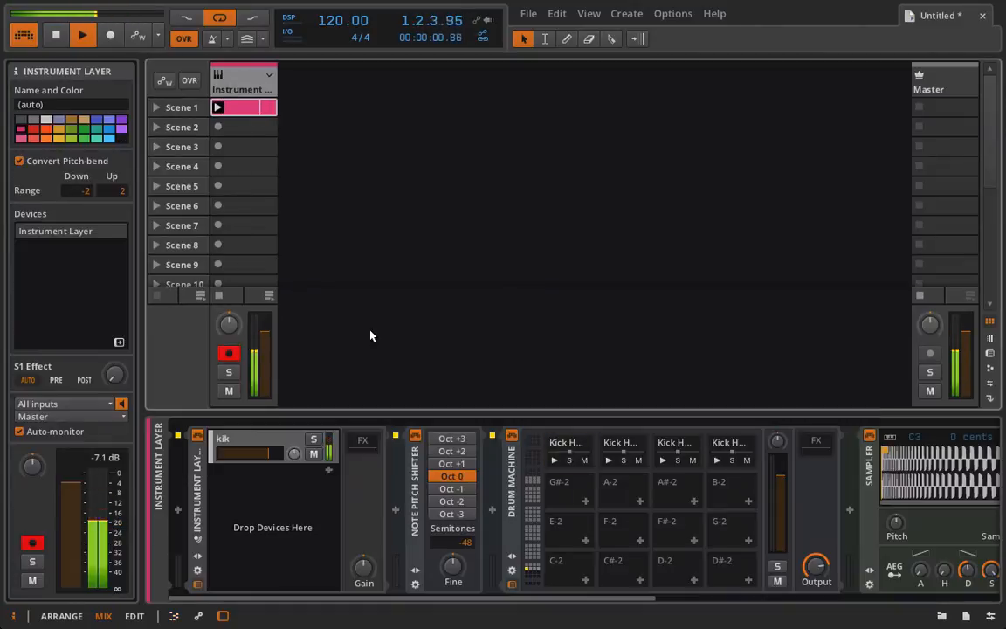
key(space)
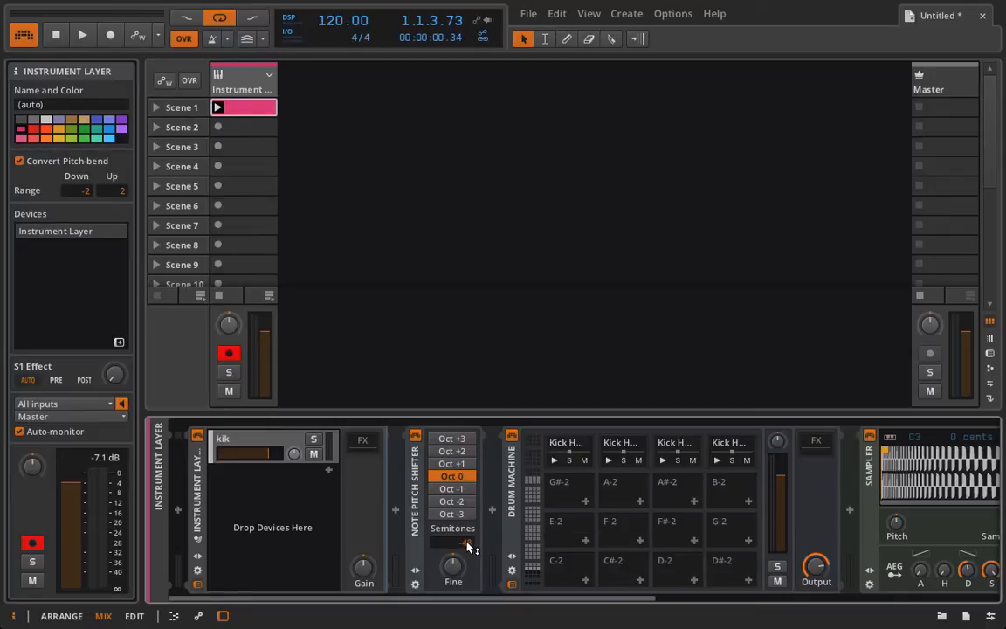
Set the Note Pitch Shifter to 48 semitones, play the clip and bring the Drum Machine's E6 to G7 pads into view.
drag(469, 546, 469, 515)
key(space)
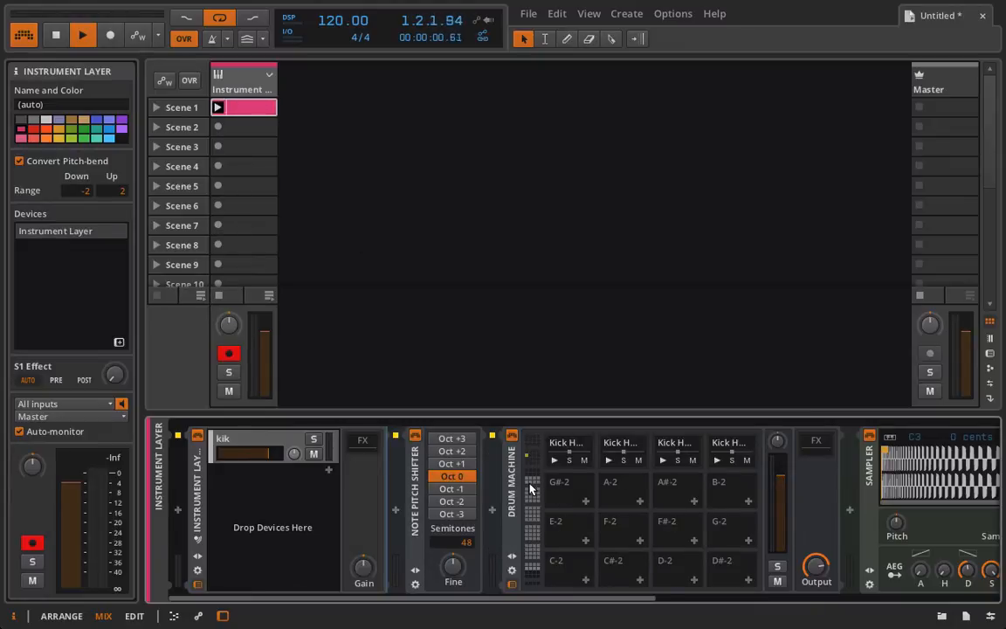
drag(529, 483, 530, 463)
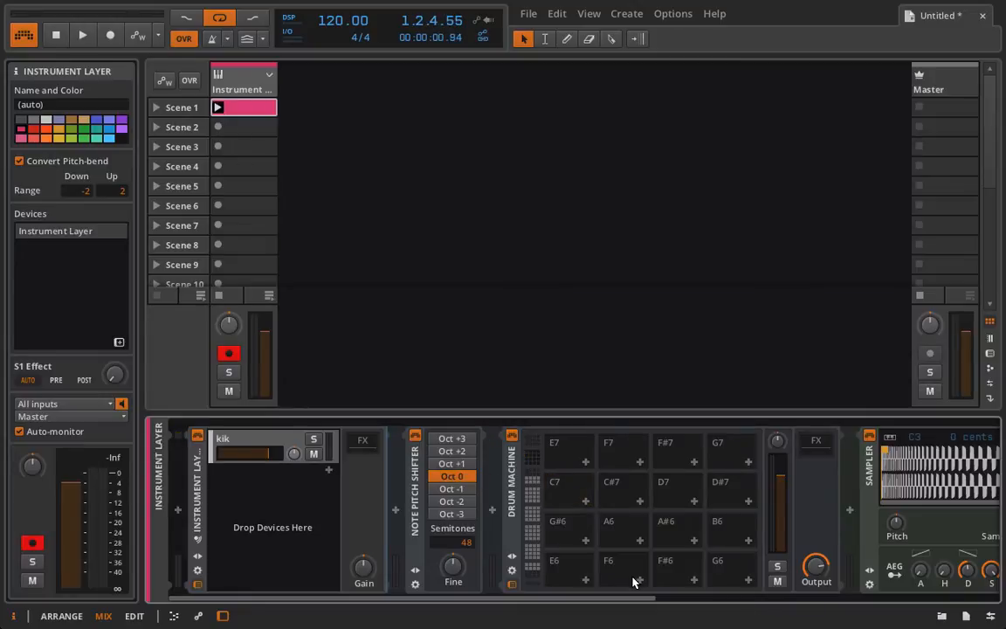
mouse_move(533, 499)
mouse_down()
mouse_move(530, 567)
mouse_move(531, 482)
mouse_up()
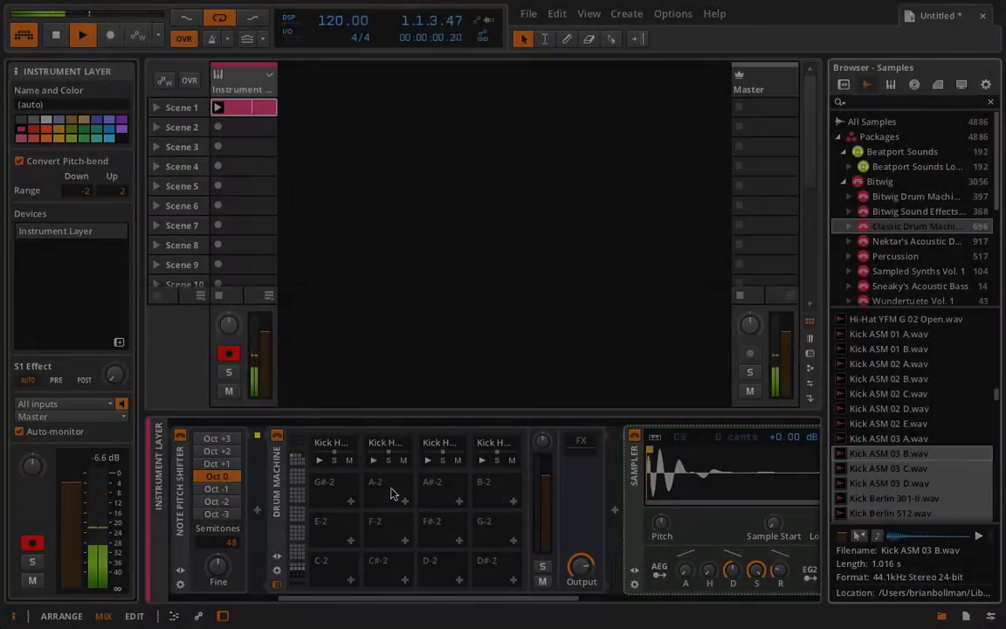
Remove the kicks from the Drum Machine's C#7 and D7 pads and hide the sample browser.
scroll(393, 492, left, 3)
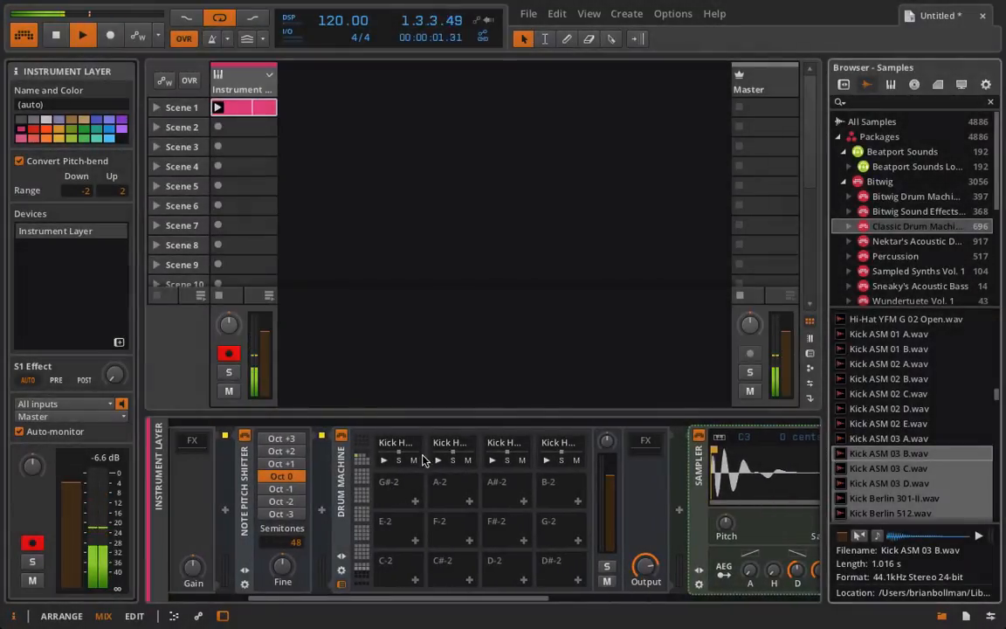
drag(362, 481, 360, 458)
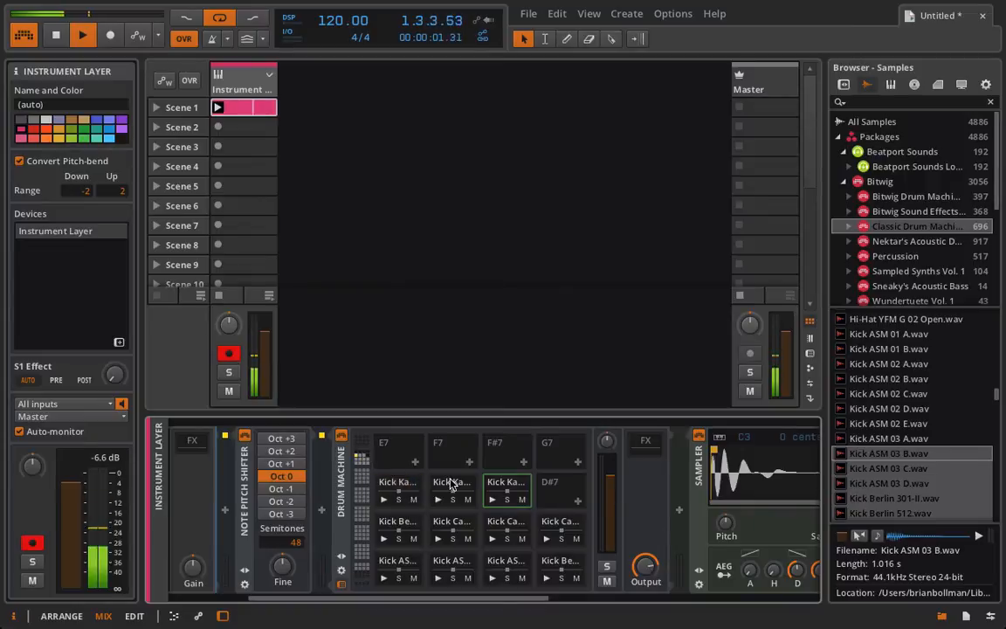
scroll(472, 485, left, 3)
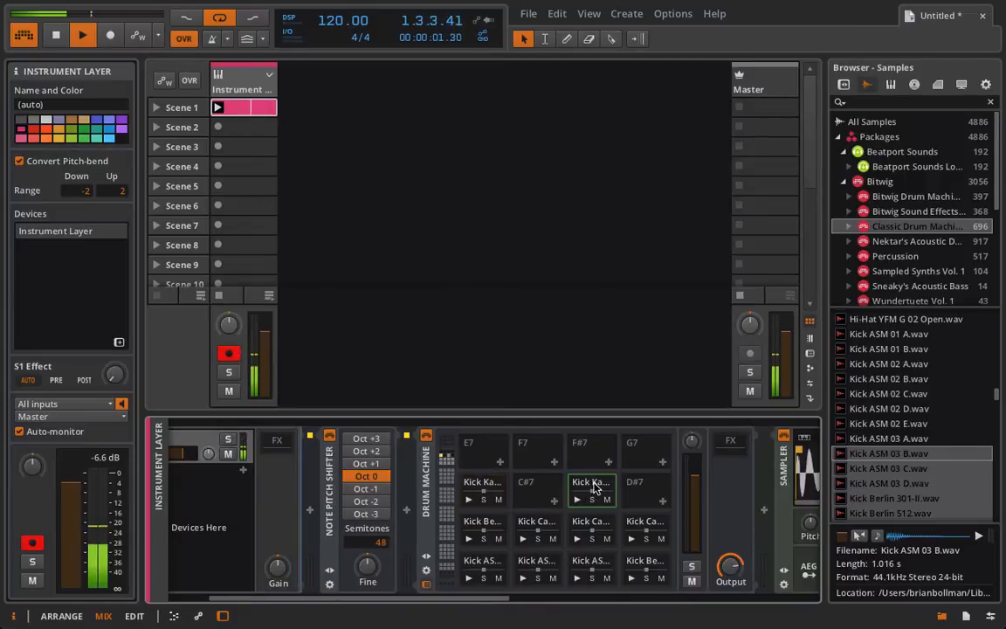
key(Delete)
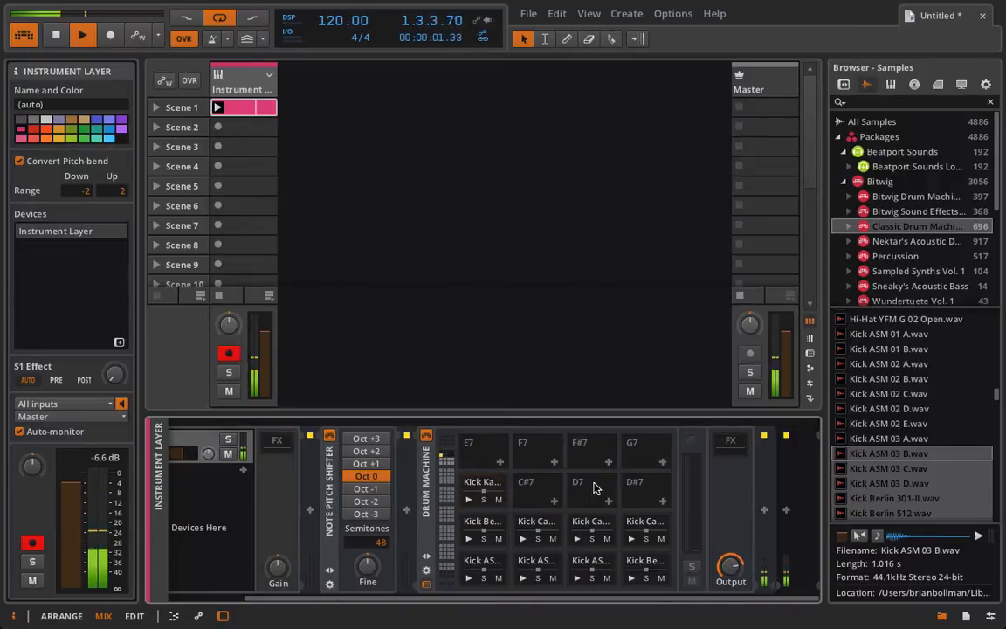
click(942, 616)
Create a second instrument track and load an empty Drum Machine on it.
right_click(385, 122)
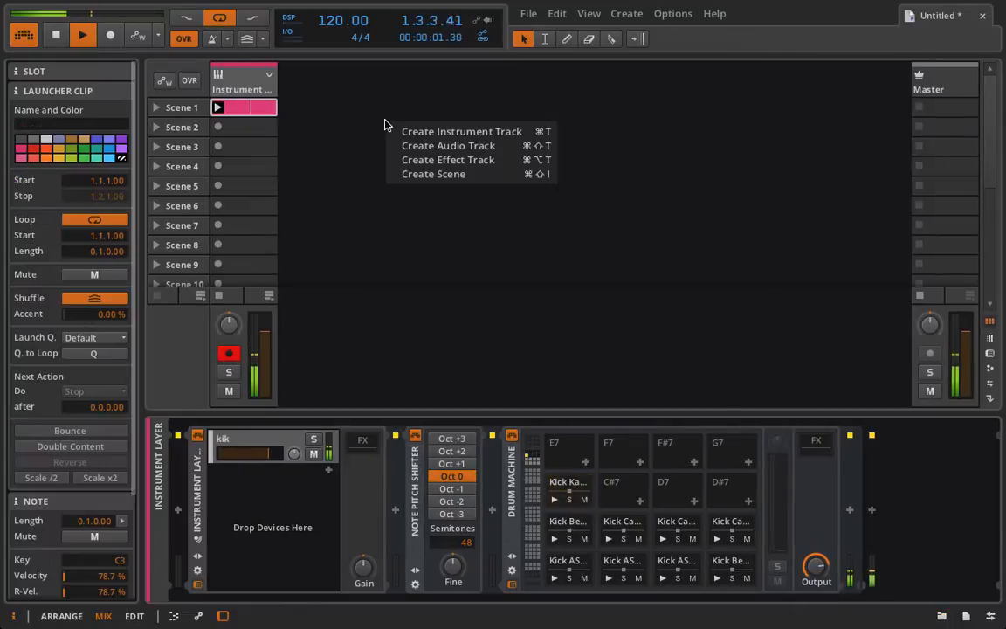
click(410, 132)
click(301, 92)
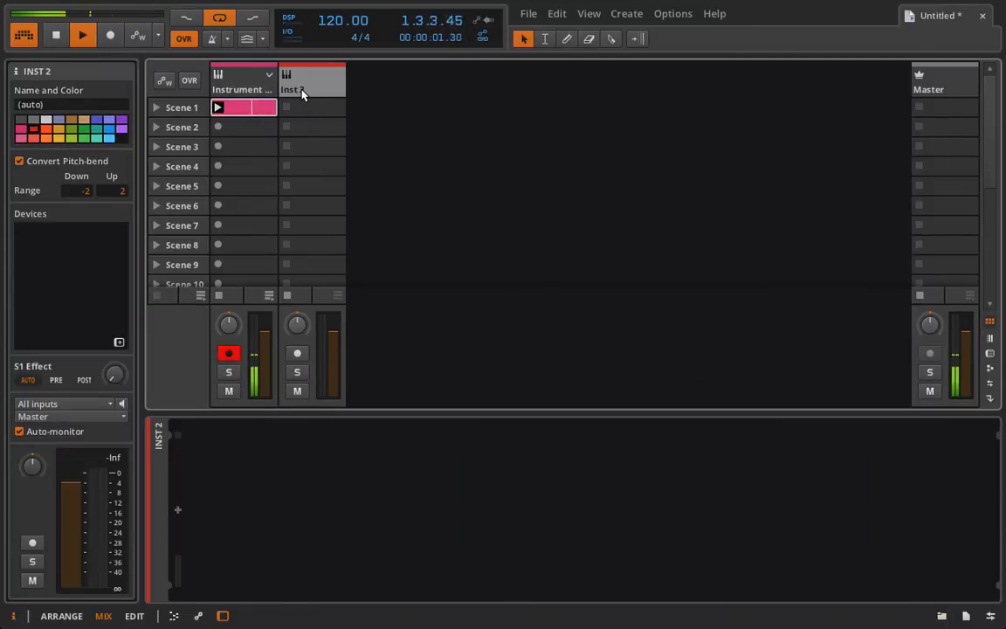
click(177, 511)
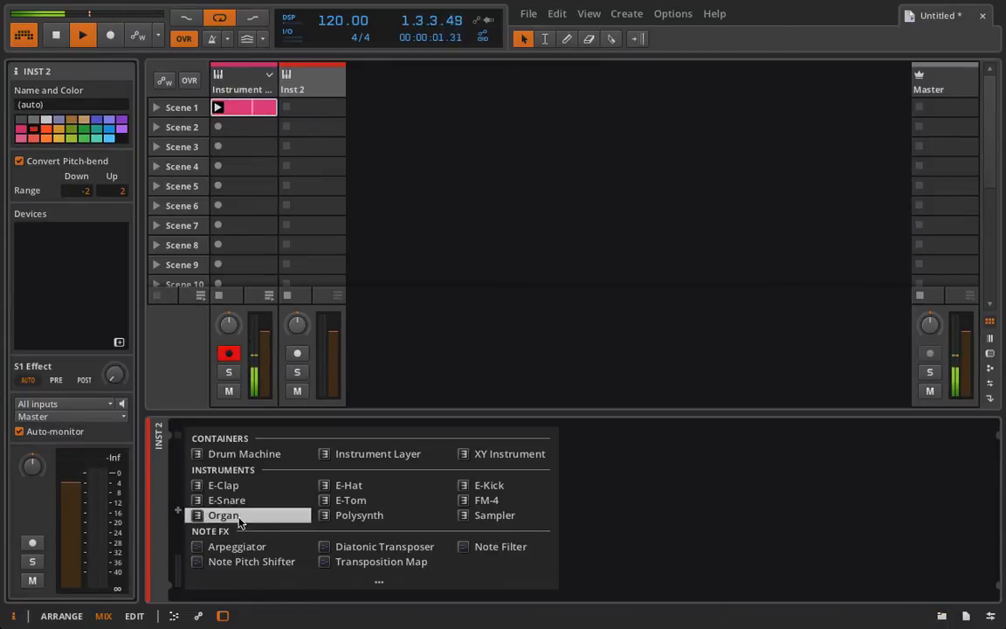
click(234, 454)
Set the kik layer's Note Pitch Shifter to 23 semitones and show the Drum Machine pads around the triggered kick.
click(213, 75)
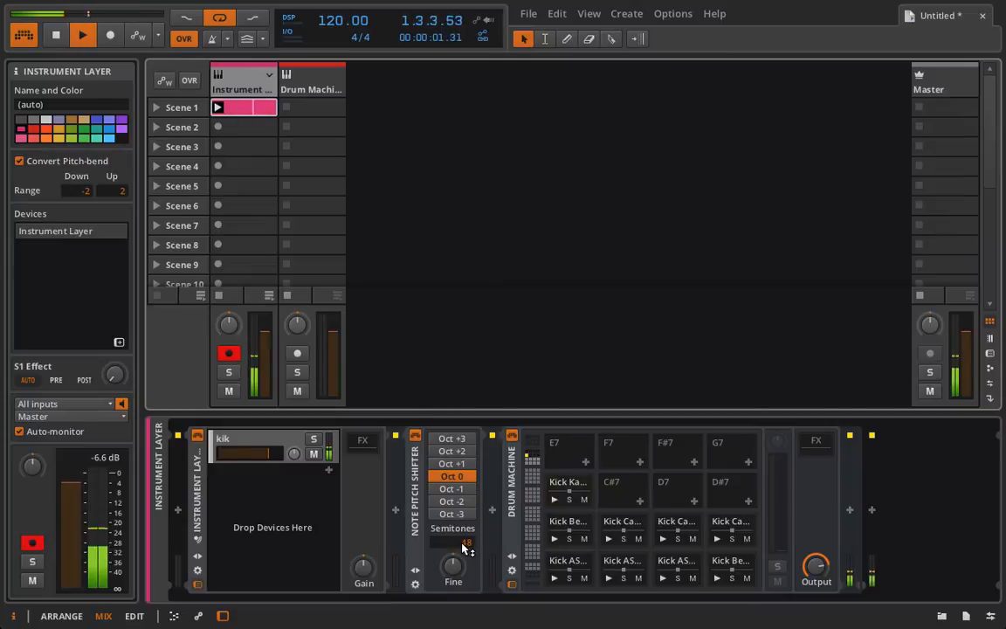
drag(454, 542, 454, 546)
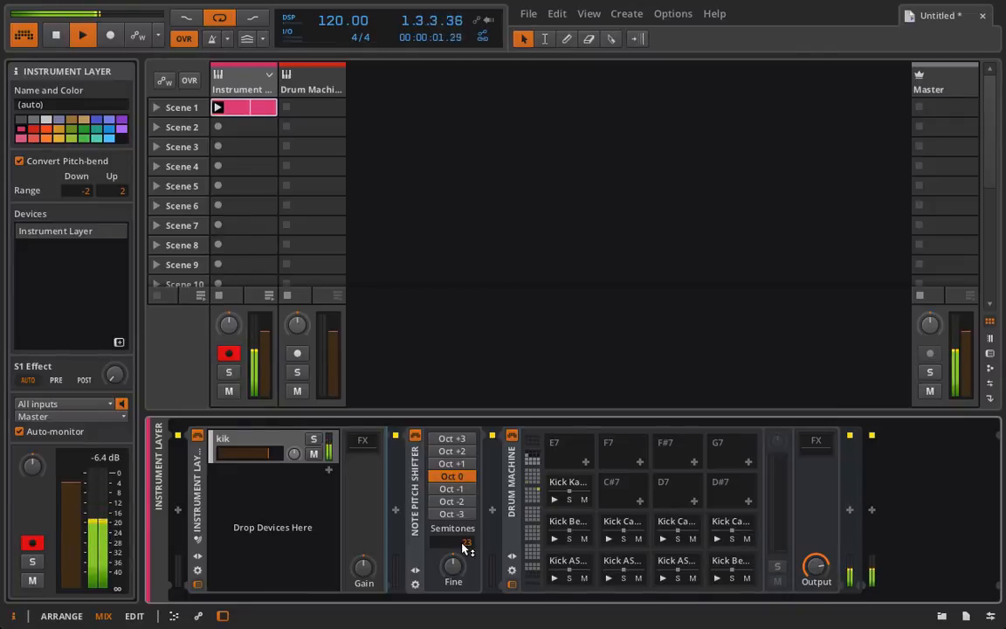
click(533, 483)
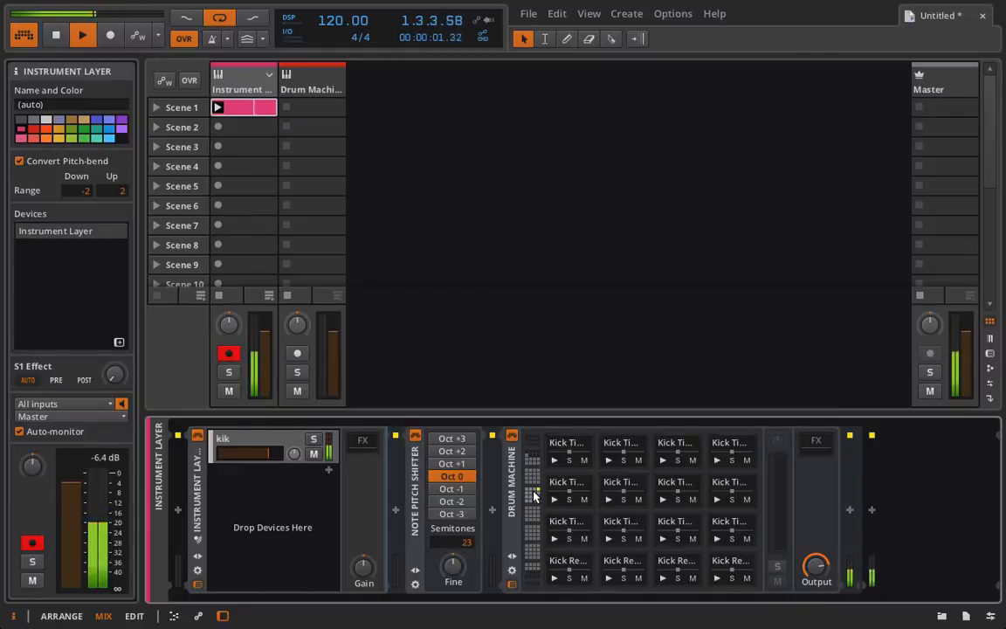
Copy the triggered kick pad's drum chain and try to paste it into pad C1 of the new track's Drum Machine.
click(732, 452)
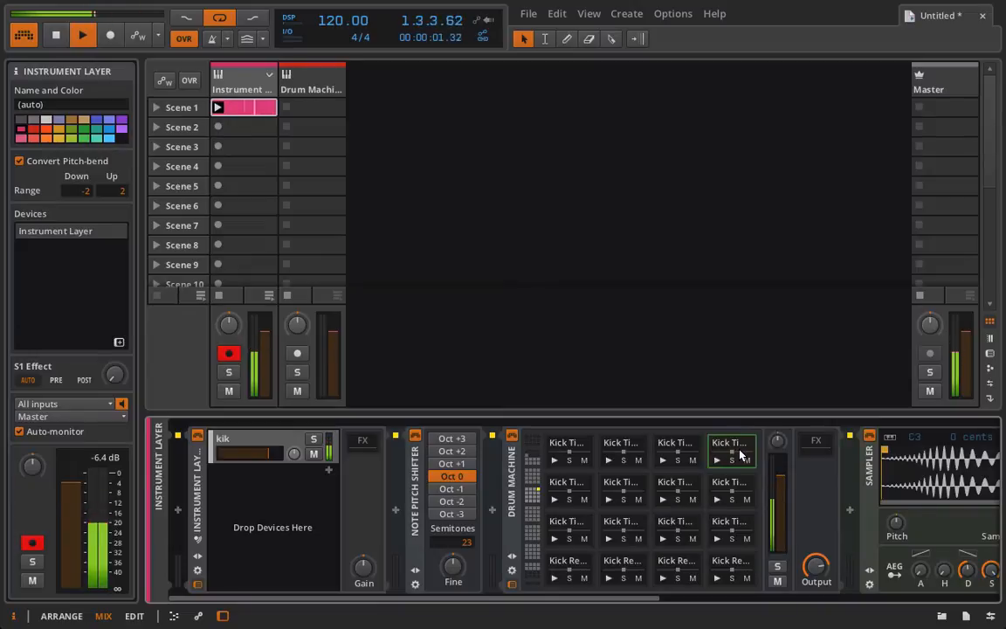
right_click(738, 451)
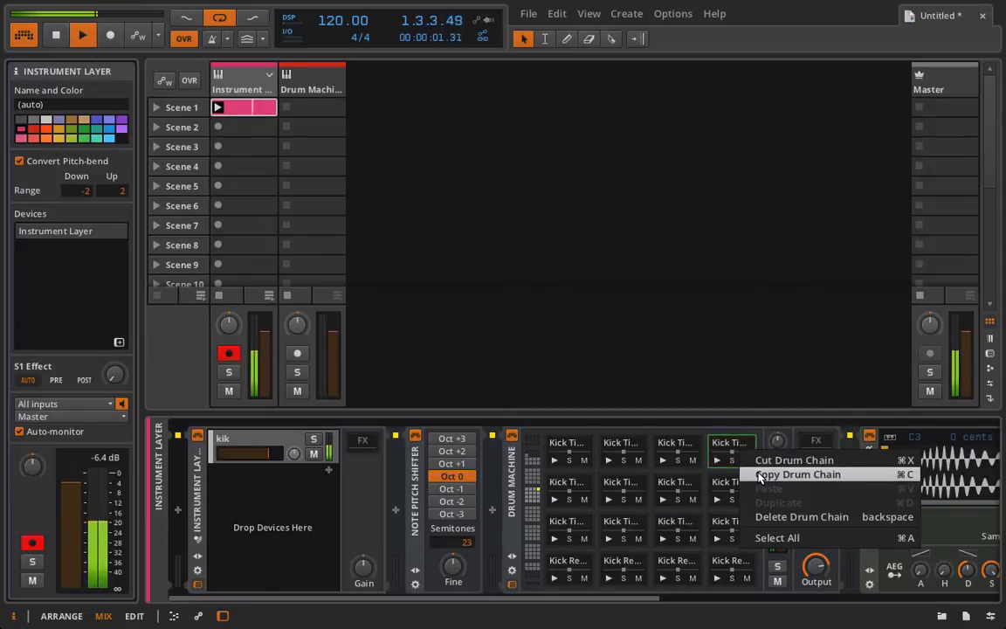
click(751, 474)
click(306, 75)
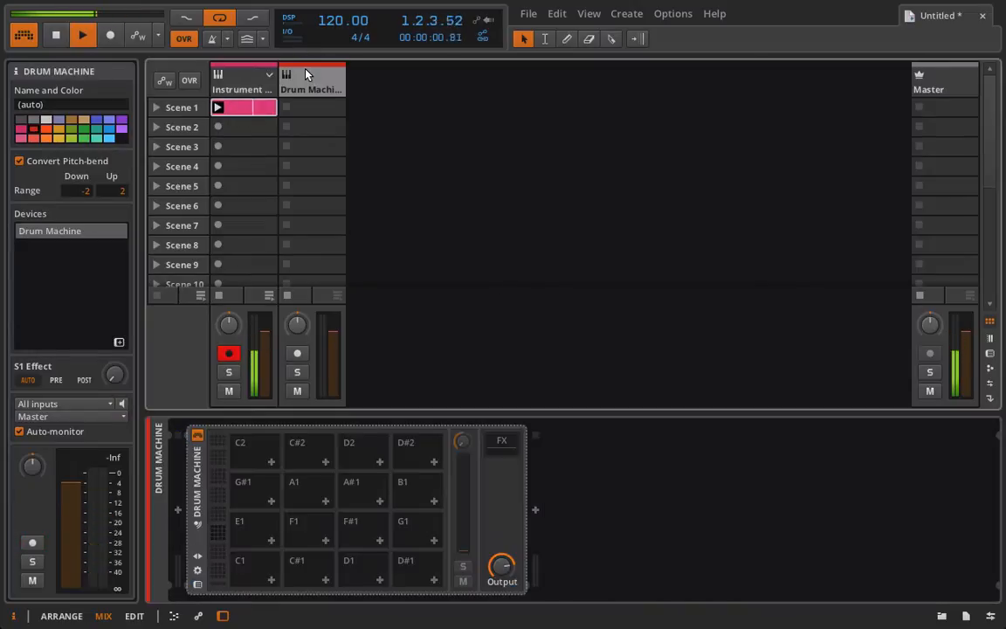
right_click(253, 577)
click(225, 568)
drag(224, 564, 184, 526)
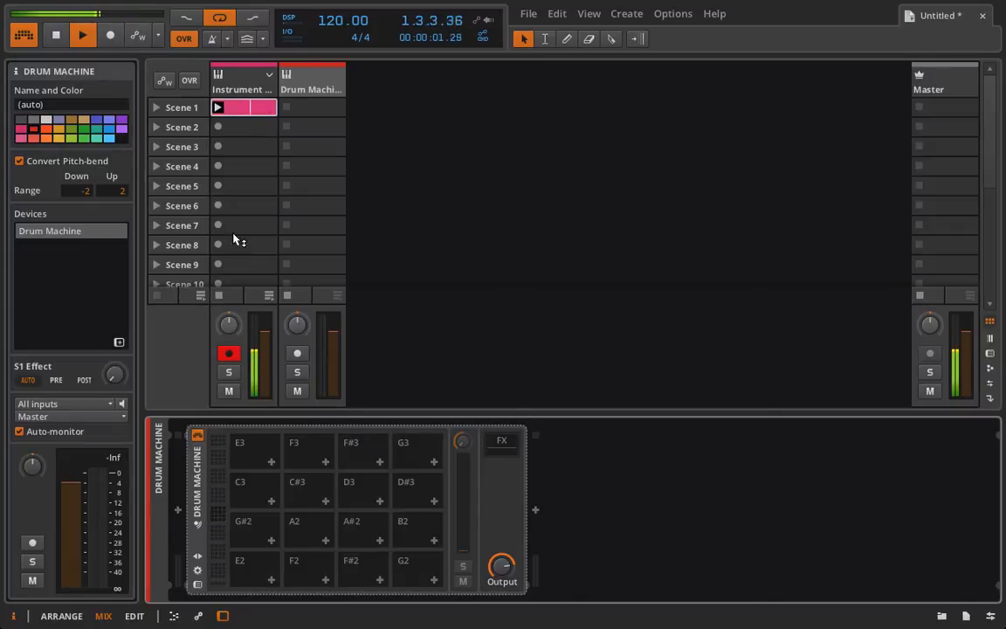
Copy the Sampler device of the triggered kick pad from the first track's Drum Machine.
click(250, 88)
scroll(860, 467, right, 3)
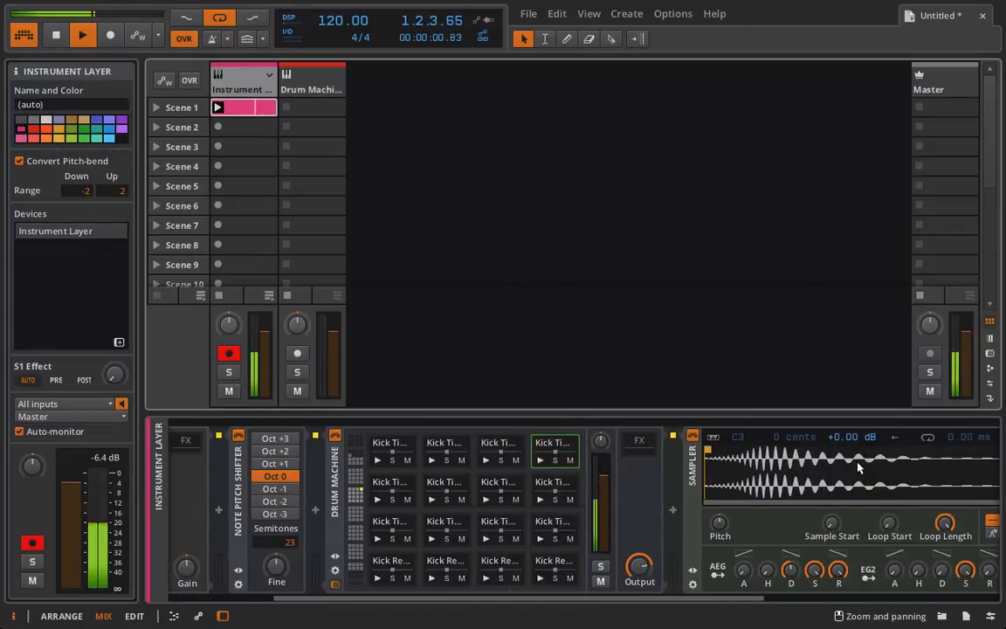
click(694, 471)
right_click(691, 480)
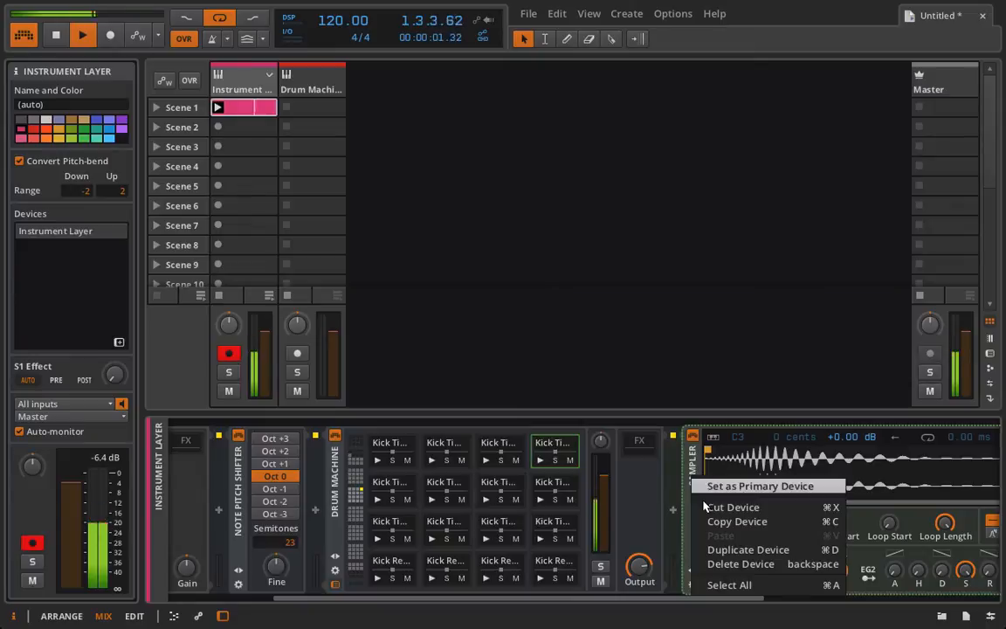
click(738, 483)
Add a Sampler to pad C1 of the second track's Drum Machine and replace it with the copied kick Sampler.
right_click(310, 76)
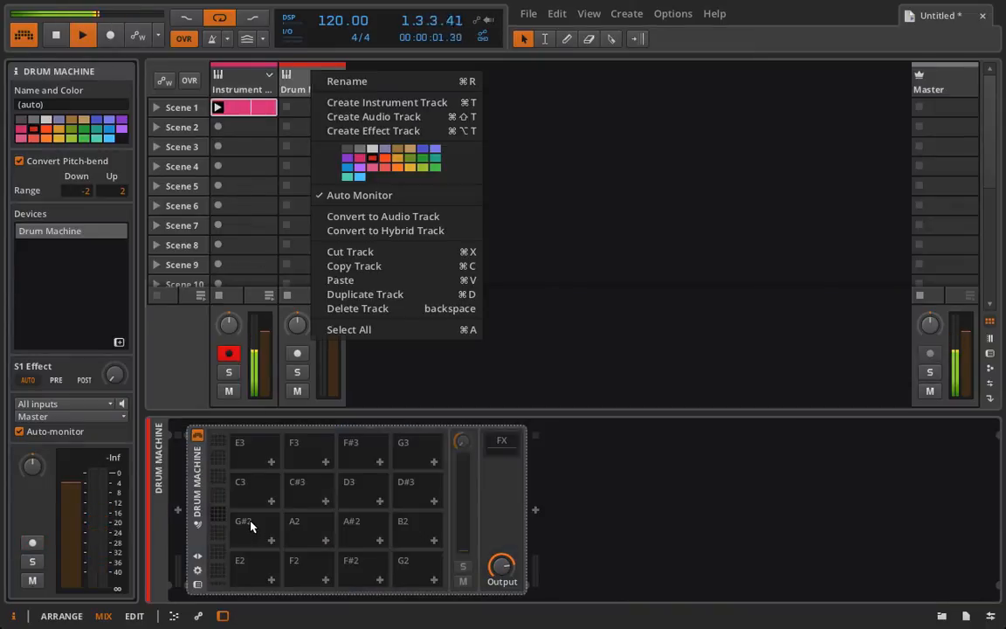
click(230, 535)
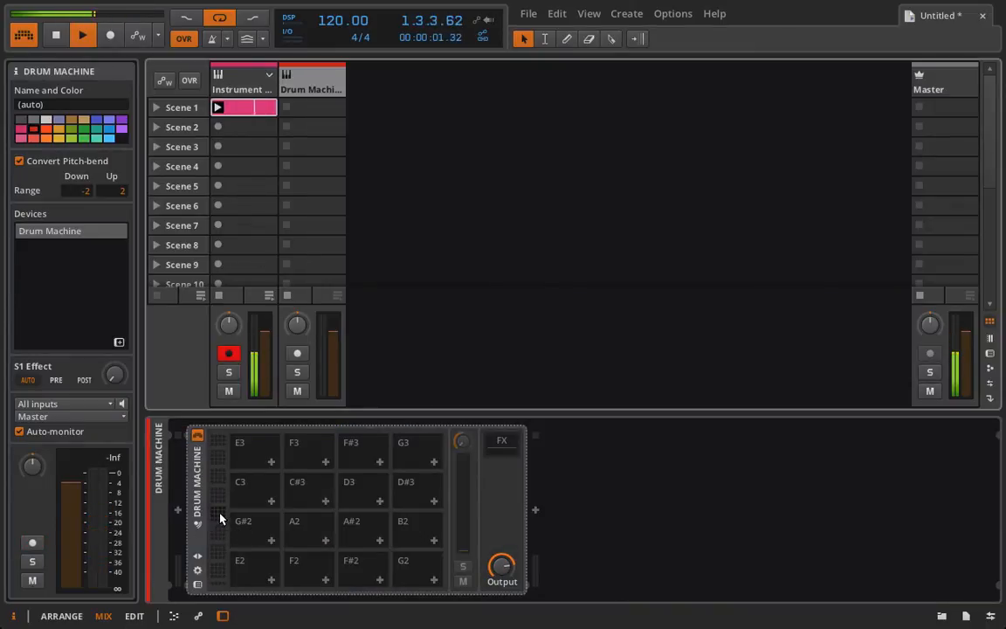
drag(220, 514, 216, 538)
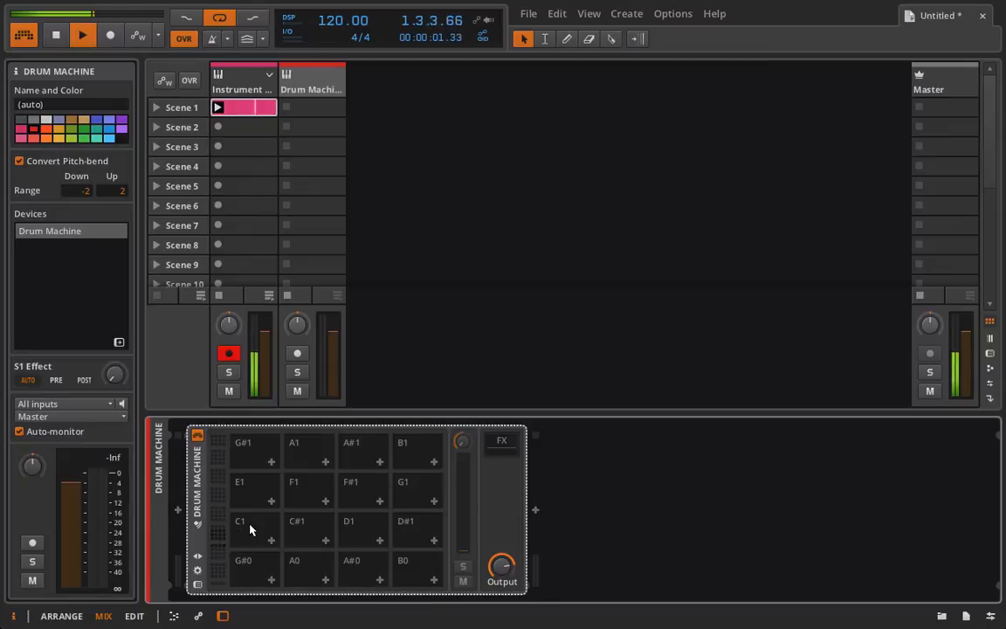
click(271, 540)
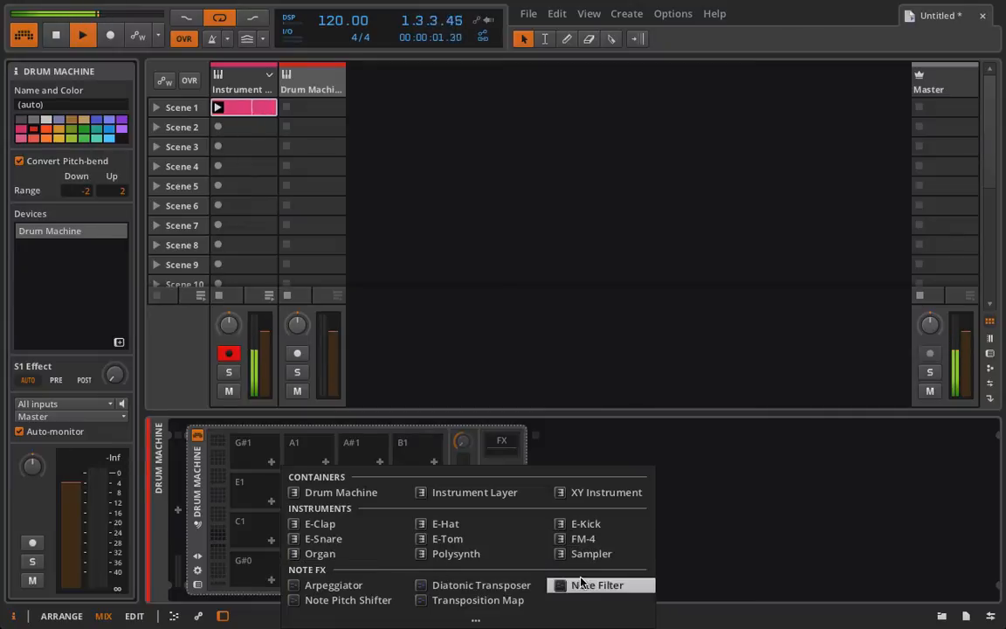
click(592, 554)
right_click(551, 479)
click(558, 473)
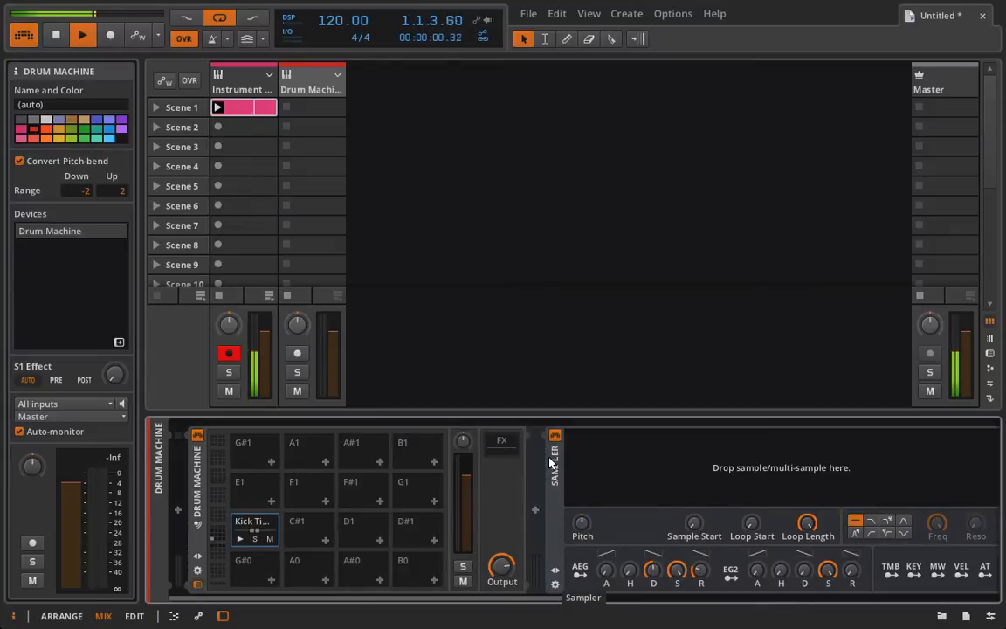
click(558, 472)
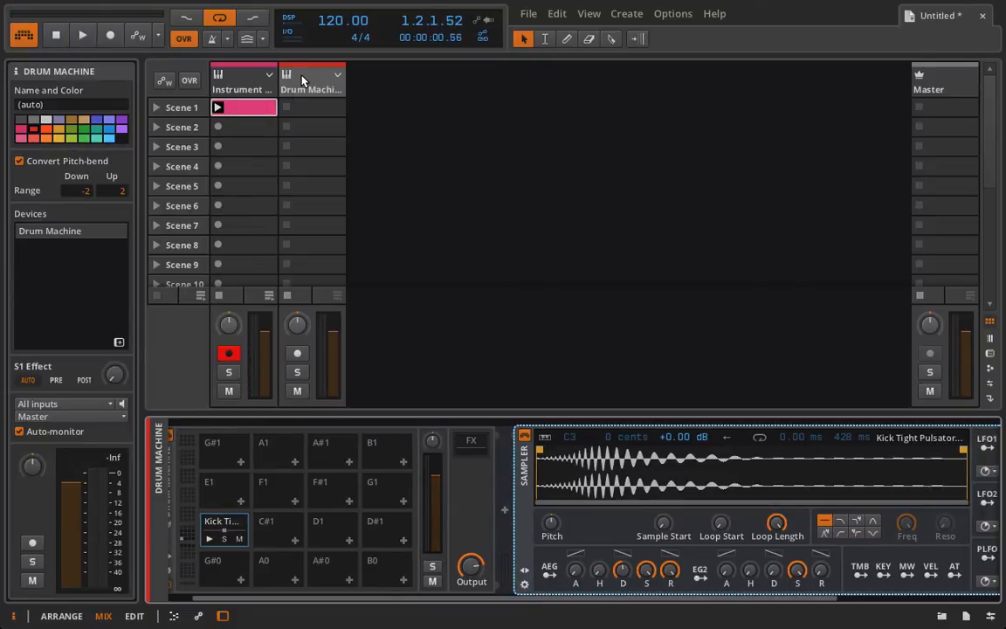
Set the kik layer's Note Pitch Shifter to 48 semitones and show the Sampler of the triggered Kick Kansas Hi pad.
click(260, 85)
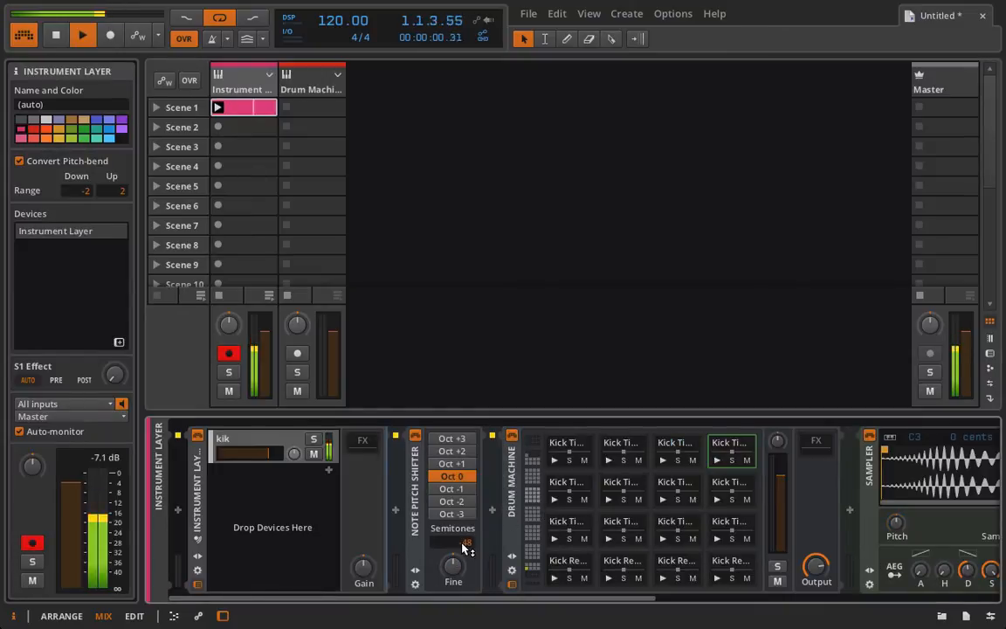
key(space)
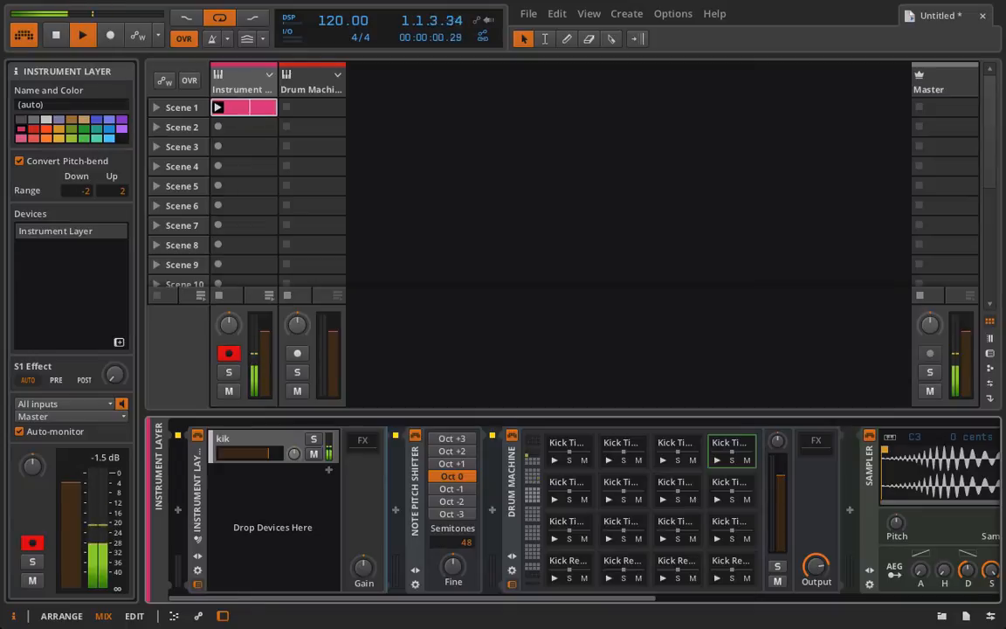
scroll(561, 493, up, 5)
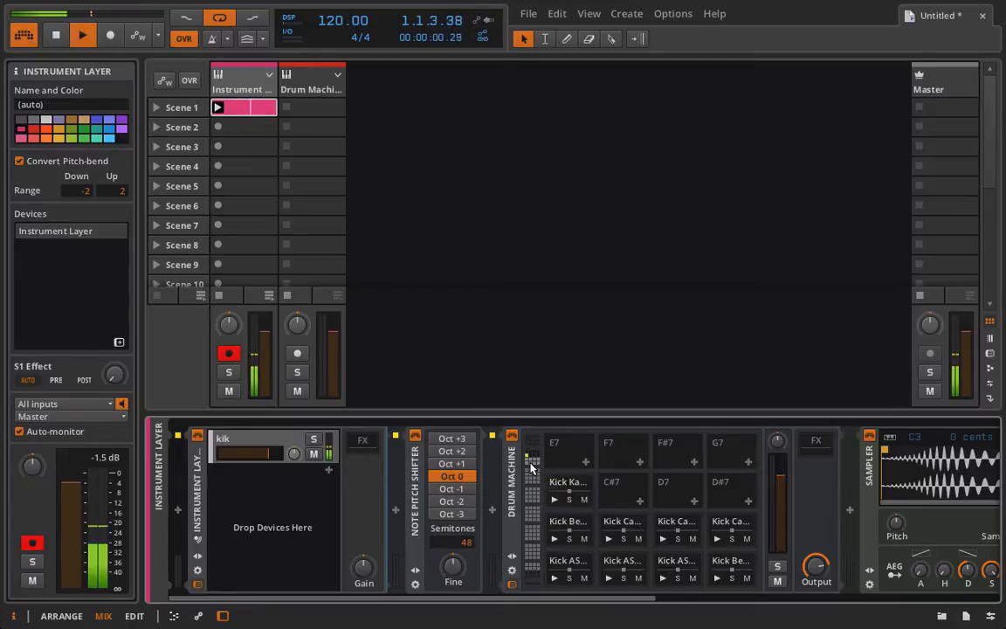
scroll(624, 554, right, 8)
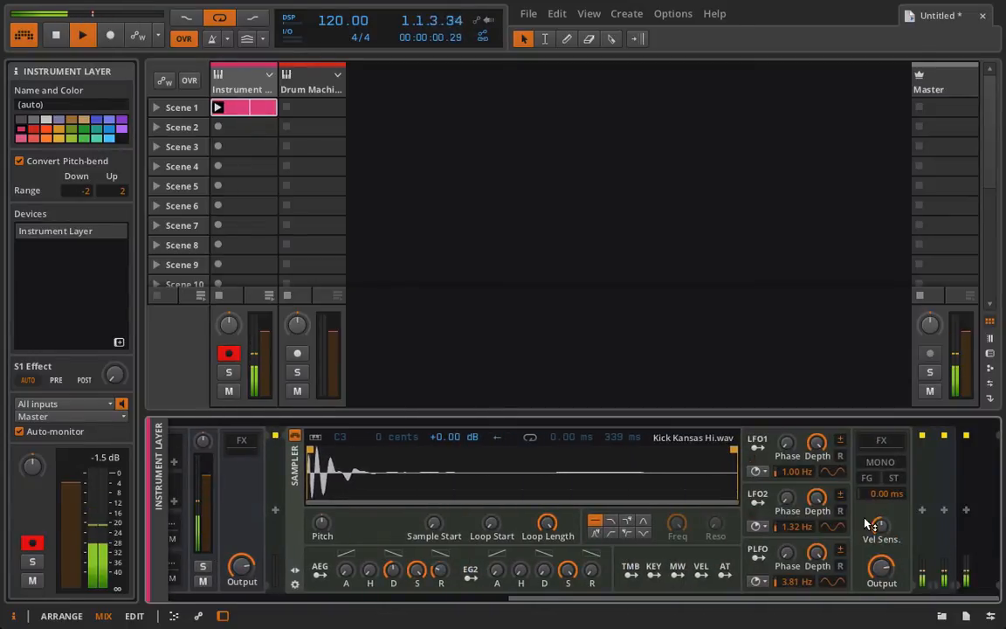
Turn the Kick Kansas Hi Sampler's velocity sensitivity fully down, set its amp release to 10.0 s and copy the release to all layers.
drag(878, 525, 881, 550)
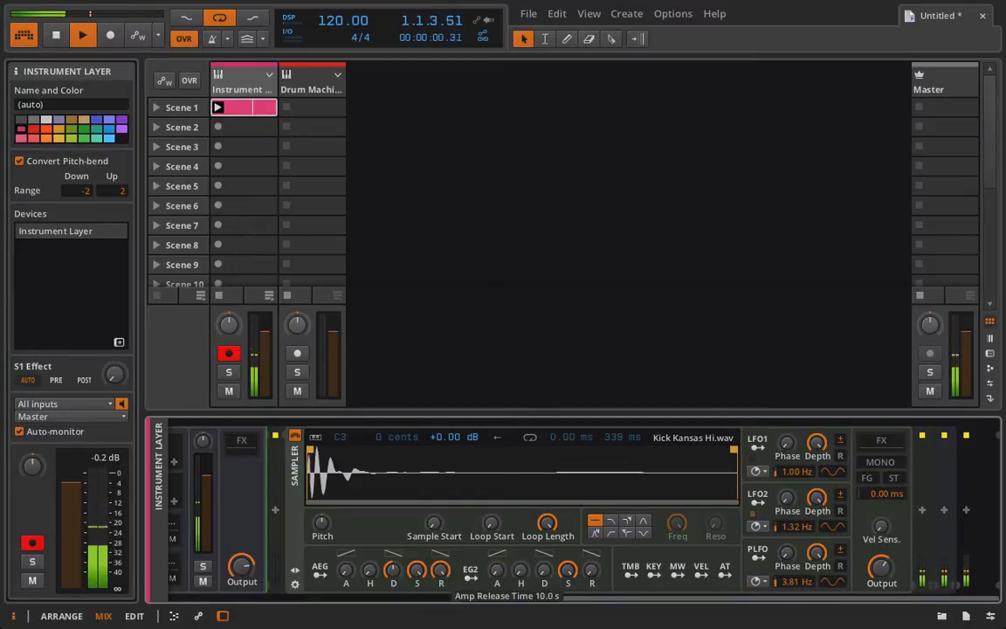
right_click(439, 570)
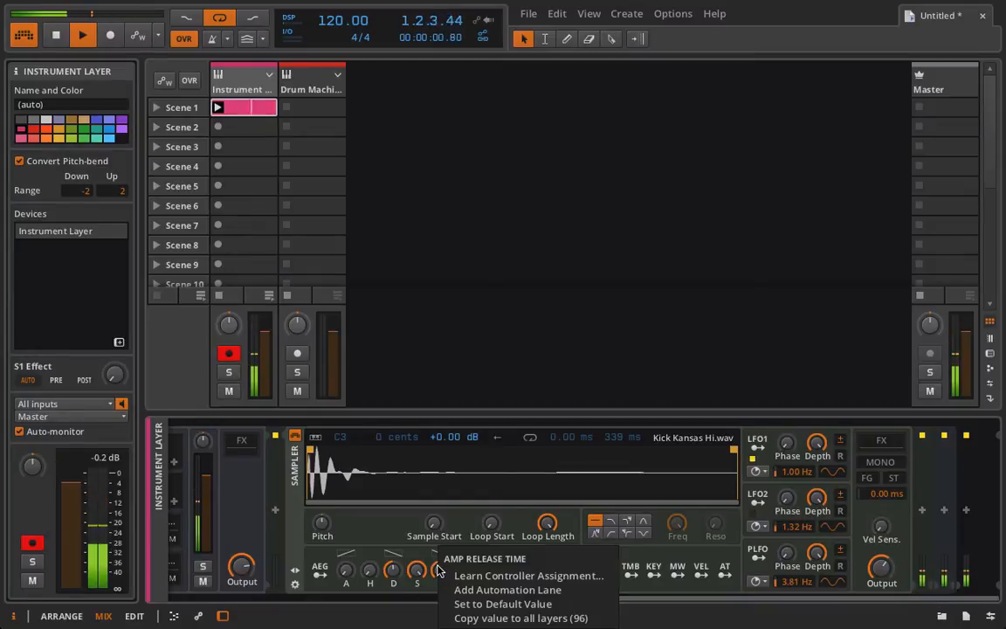
click(516, 618)
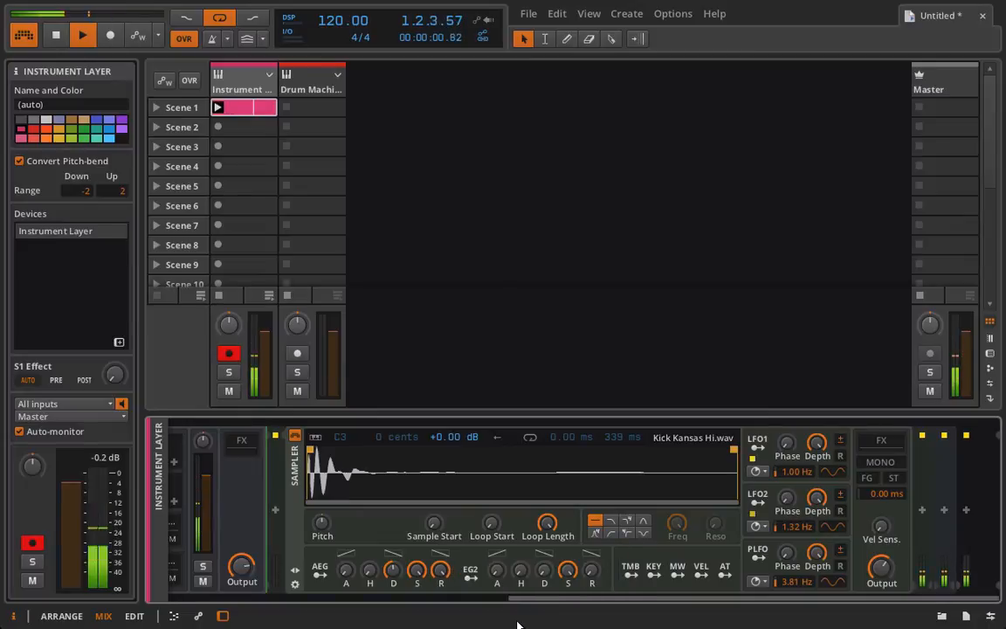
Copy the Sampler's velocity sensitivity and output values to all layers.
right_click(882, 527)
click(844, 600)
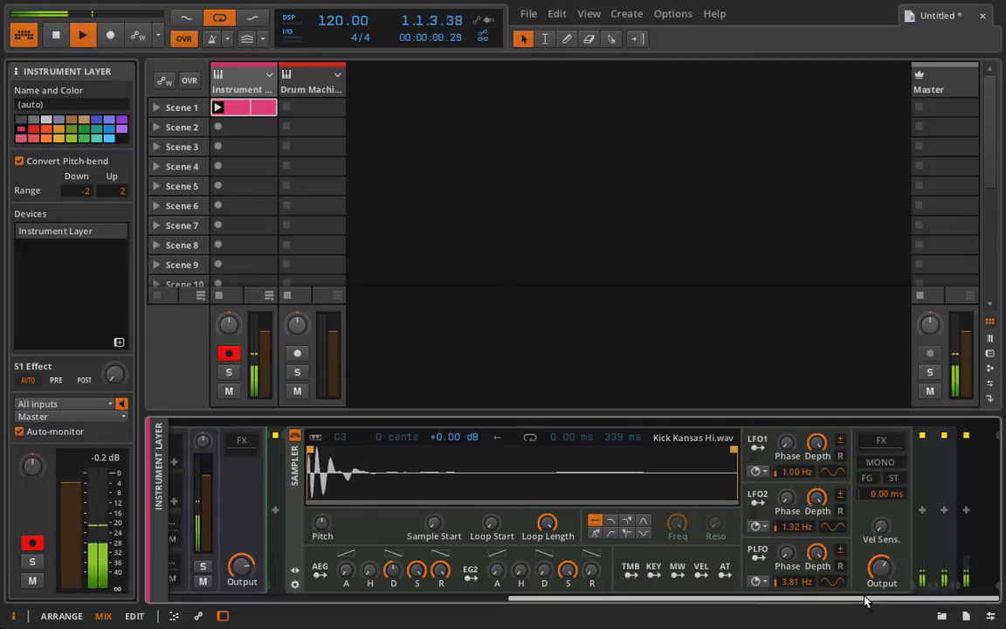
right_click(878, 568)
click(897, 613)
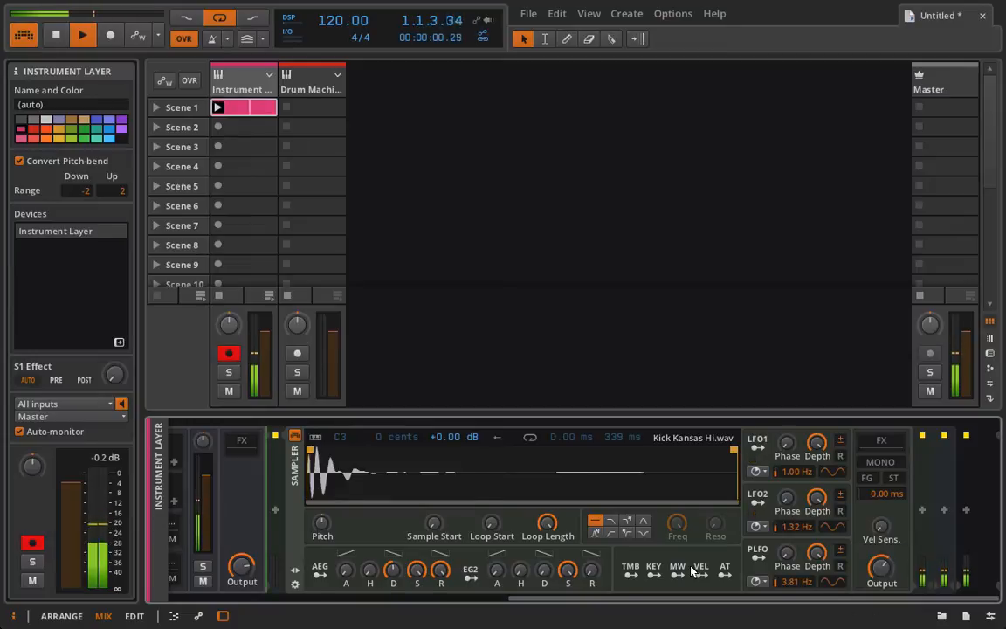
Set the kik layer's Note Pitch Shifter to 35 semitones and stop the playing clip.
scroll(690, 569, up, 5)
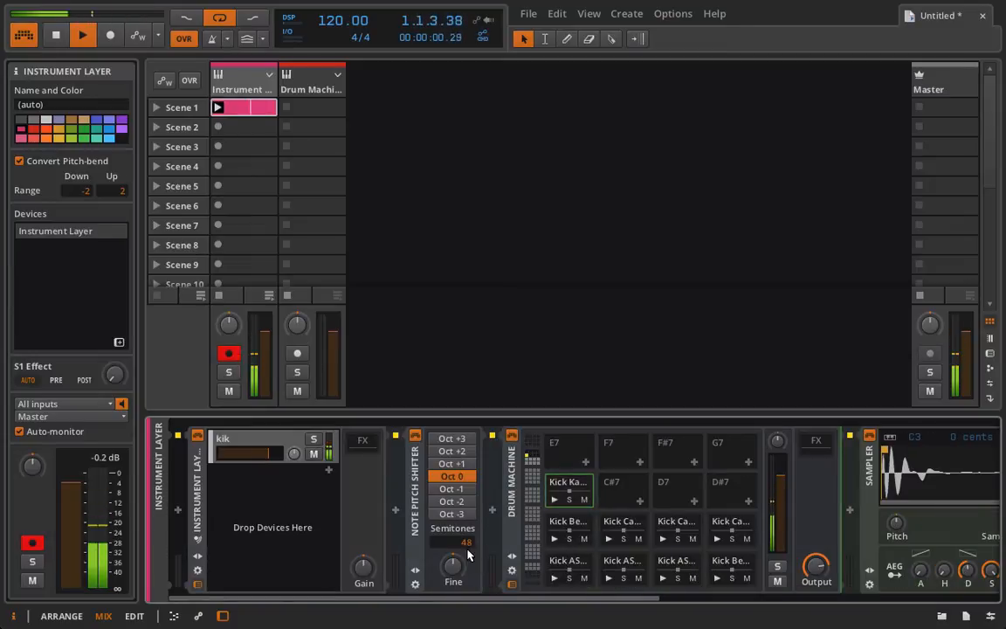
mouse_move(463, 541)
mouse_down()
mouse_move(463, 558)
mouse_move(466, 547)
mouse_up()
key(space)
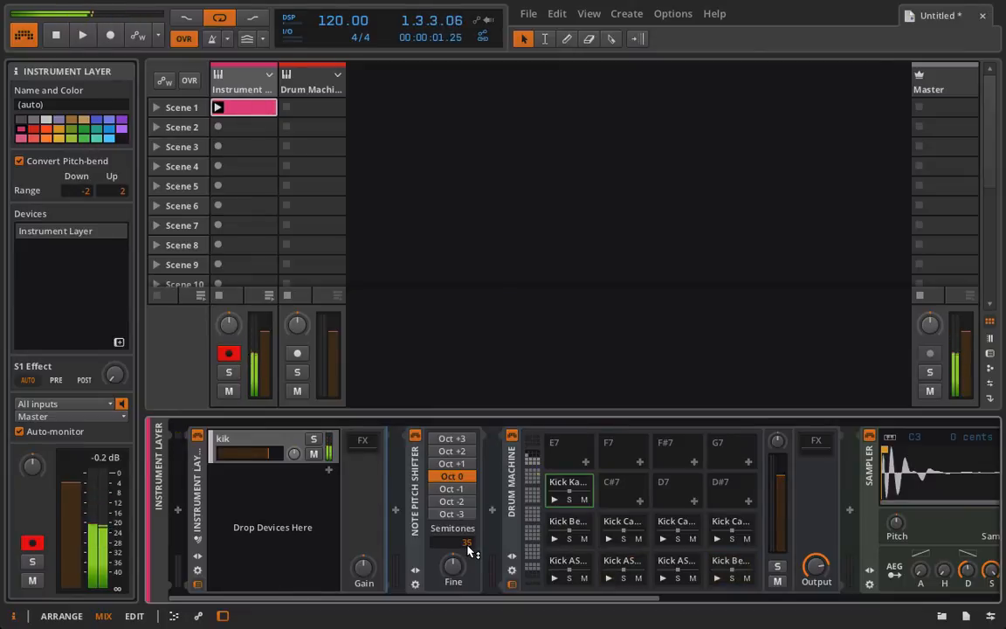
click(222, 296)
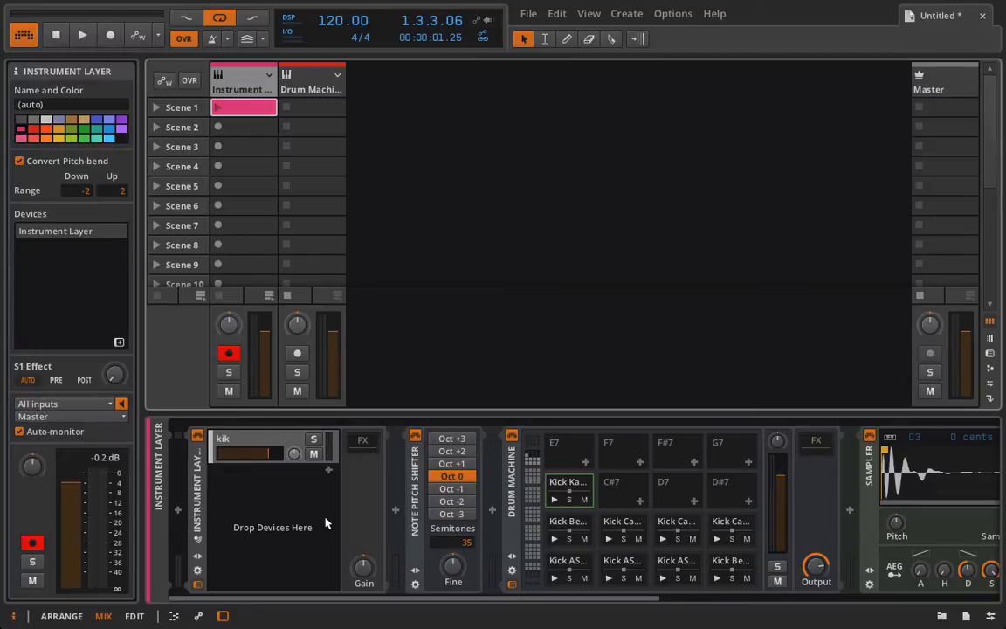
Add a Drum Machine as a second layer of the Instrument Layer, rename it snare and solo it.
click(328, 473)
click(418, 459)
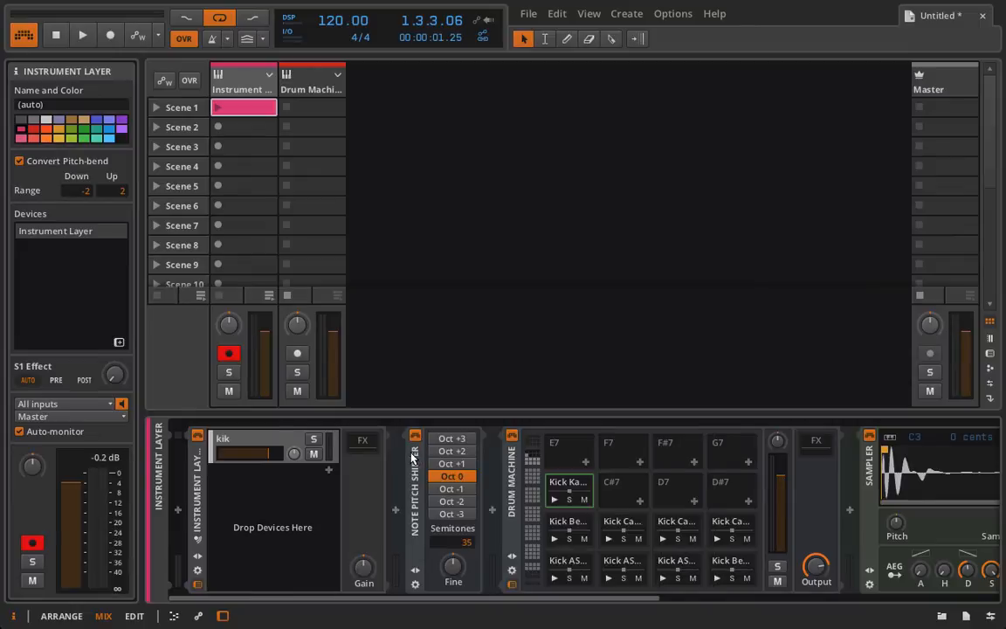
double_click(265, 470)
text(k)
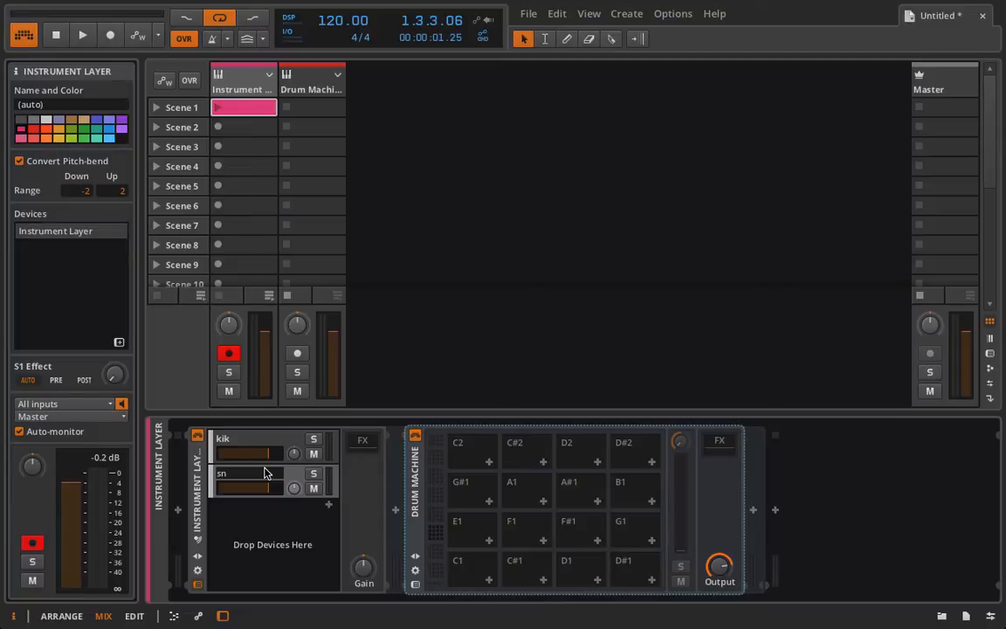
click(300, 470)
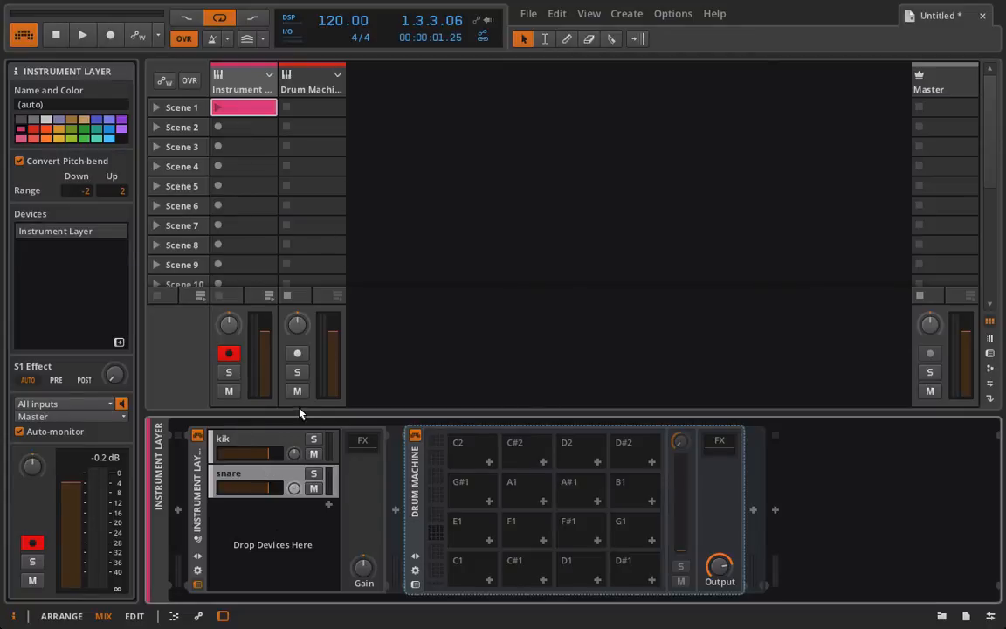
click(314, 473)
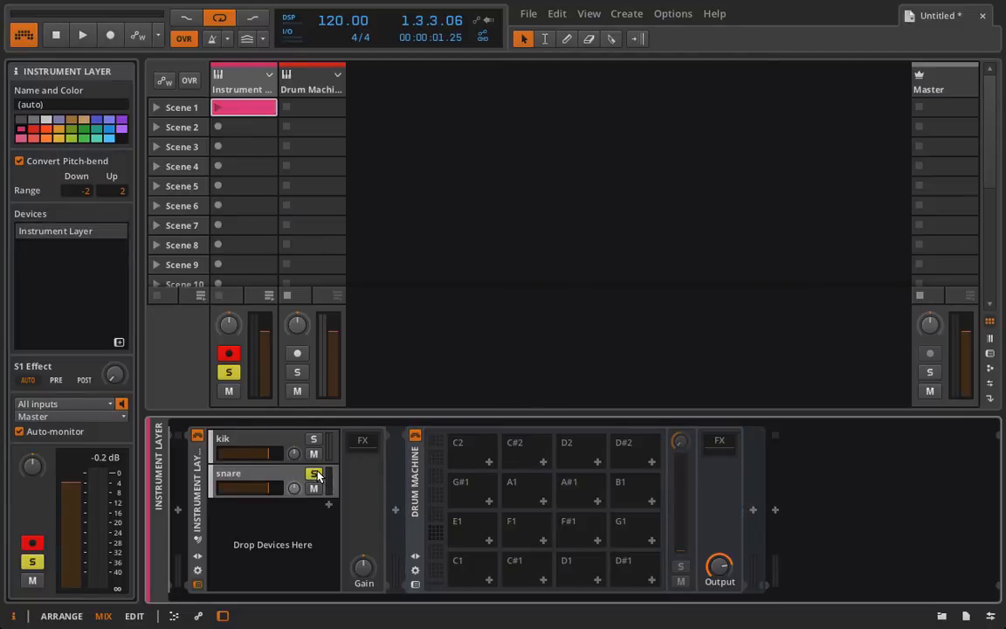
Load the eleven samples from the first Snare + Hi-Hat + Kick Berlin 301 through Snare ASM 02 B onto the snare Drum Machine, starting at pad C-1.
click(941, 615)
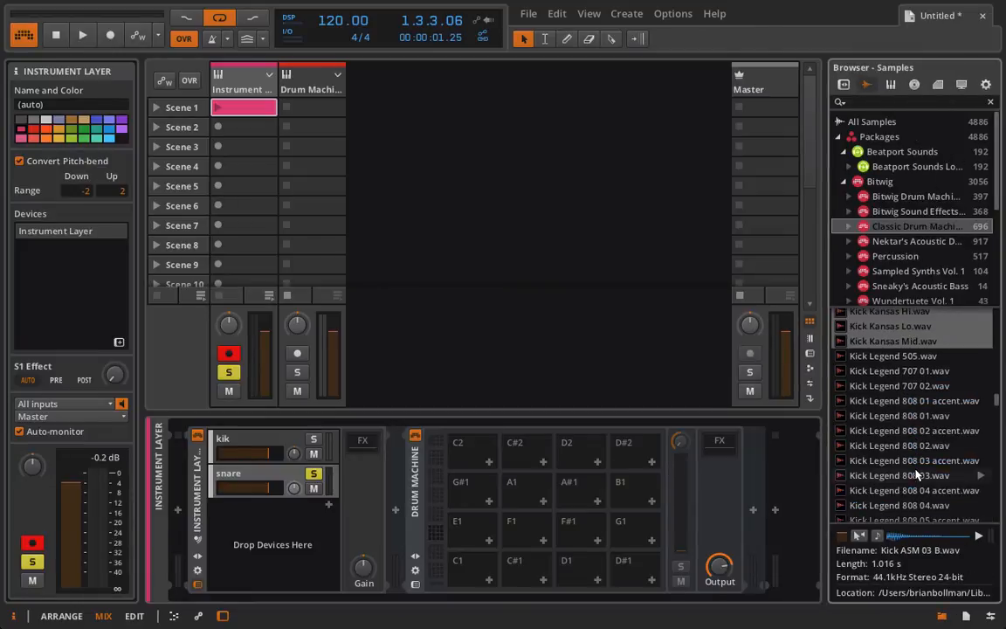
scroll(916, 474, down, 15)
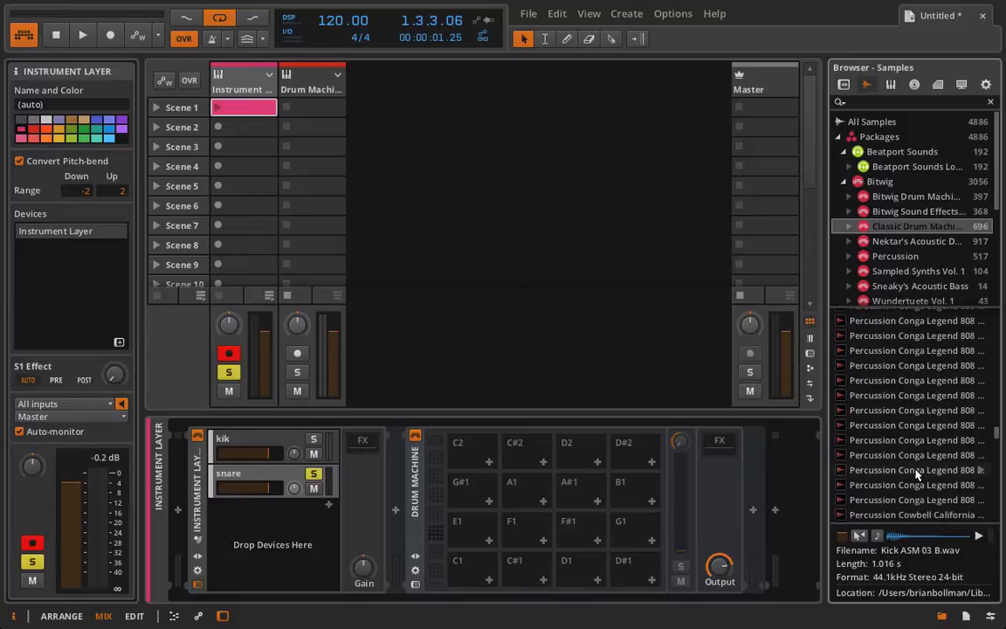
scroll(916, 474, down, 15)
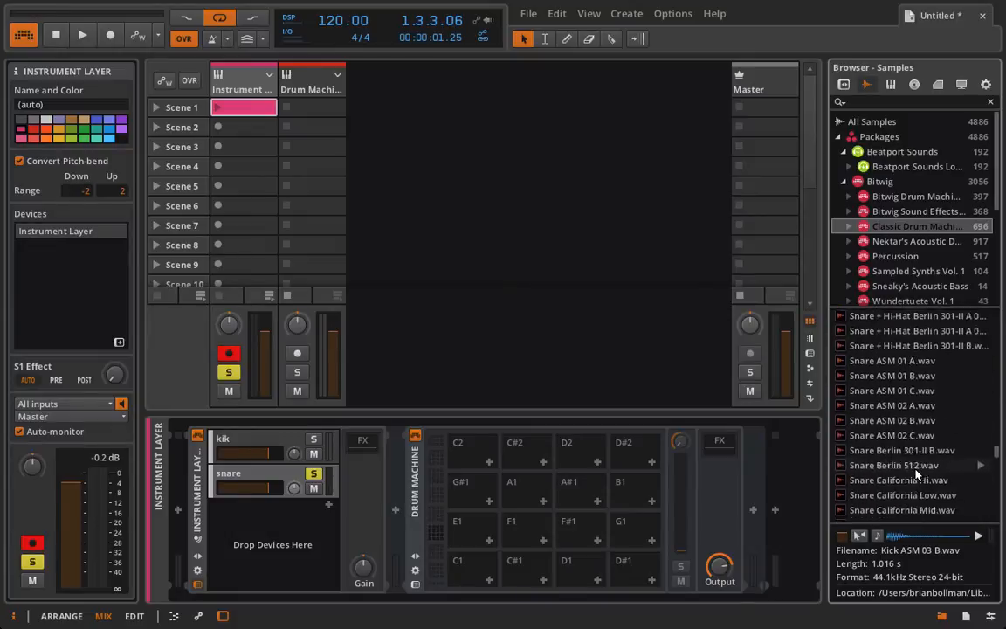
scroll(916, 474, up, 2)
click(908, 361)
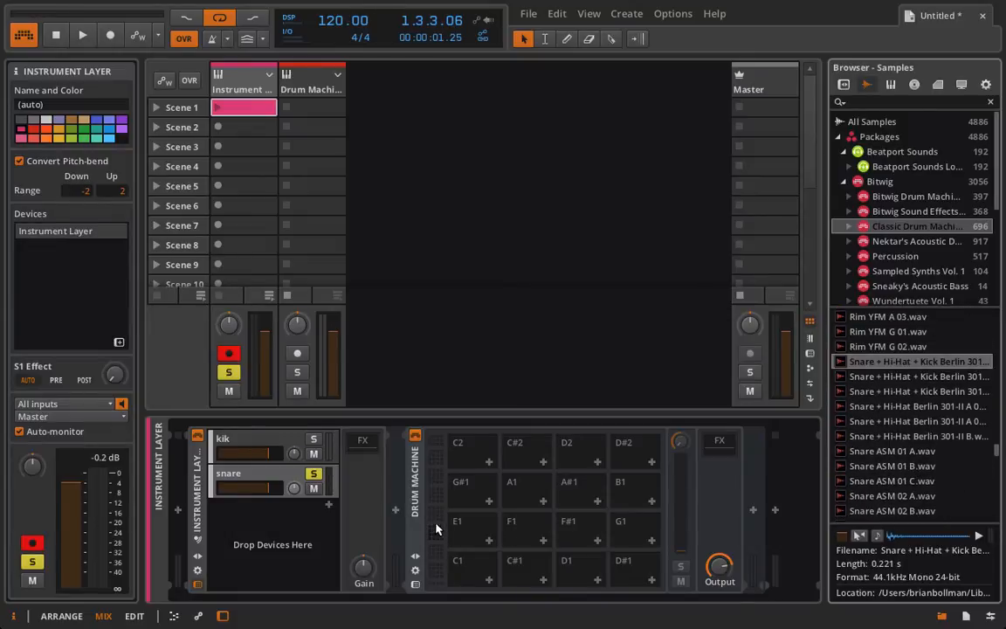
drag(438, 529, 435, 569)
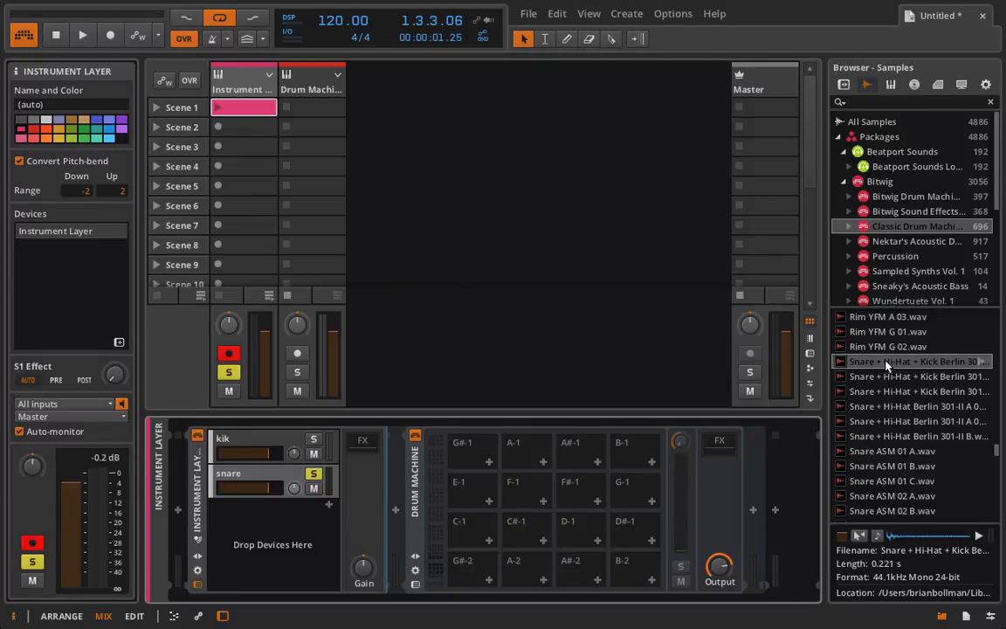
shift+click(870, 509)
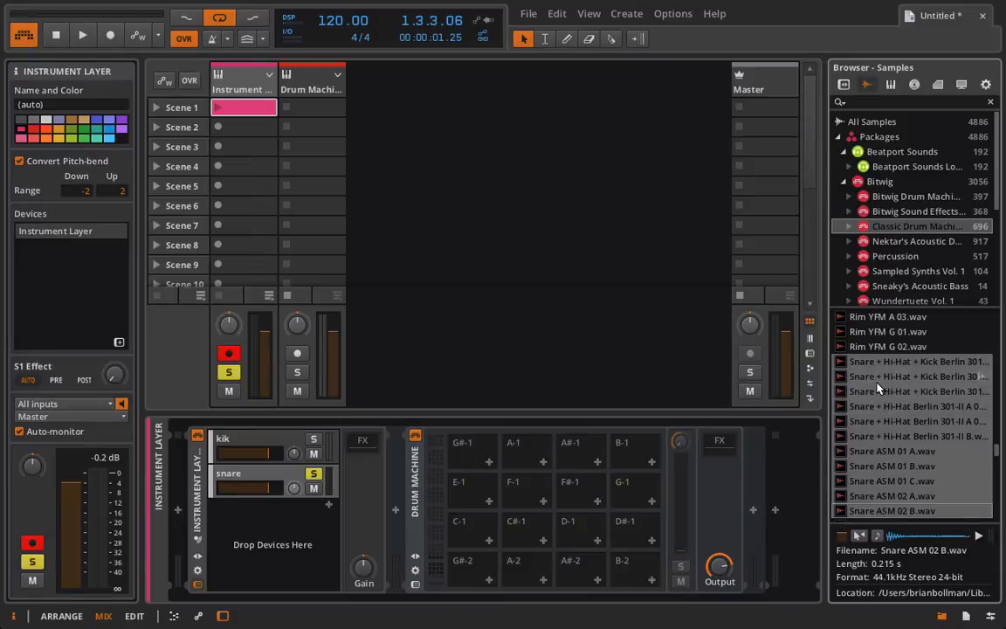
drag(866, 364, 465, 532)
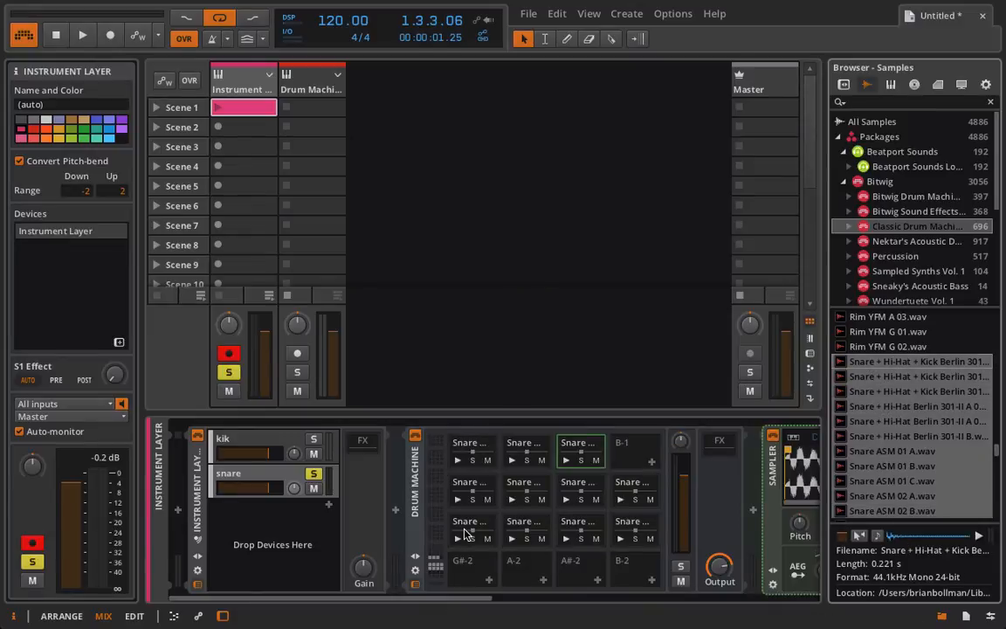
Insert a Note Pitch Shifter before the snare layer's Drum Machine, set it to -48 semitones and launch the Scene 1 clip.
click(395, 509)
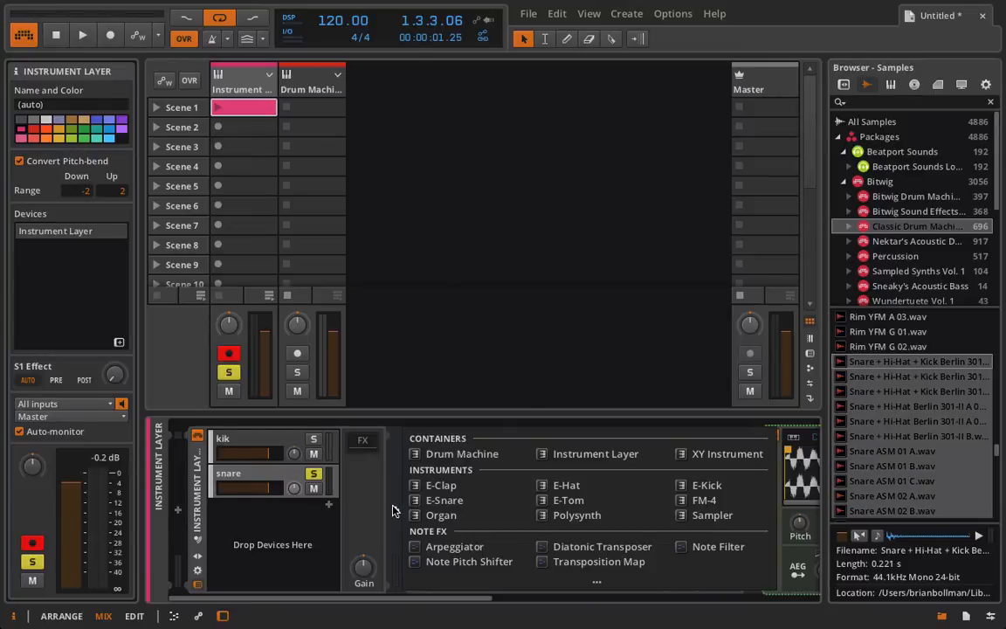
click(370, 495)
click(397, 510)
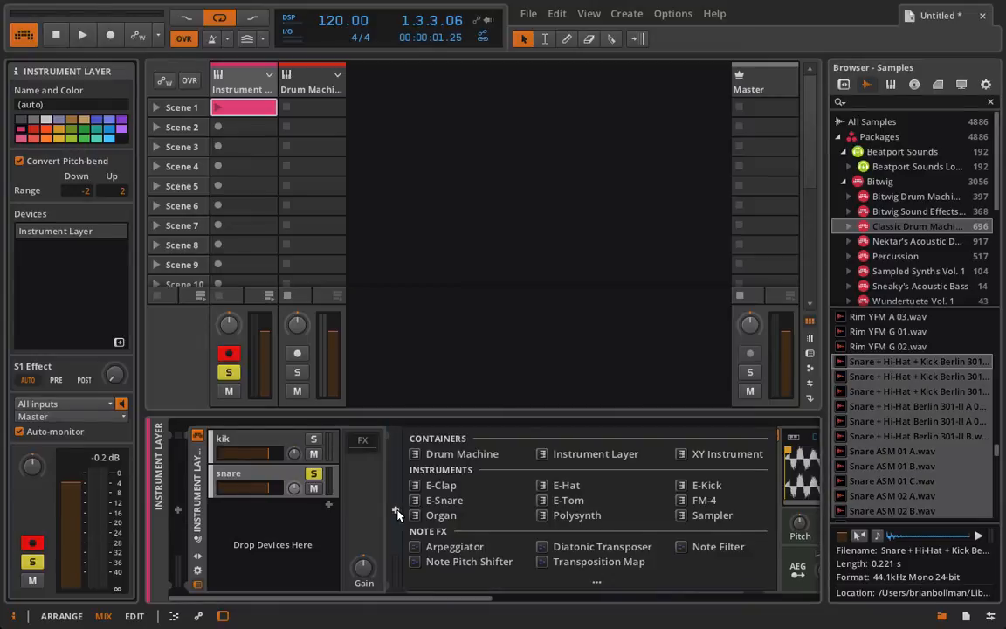
click(467, 562)
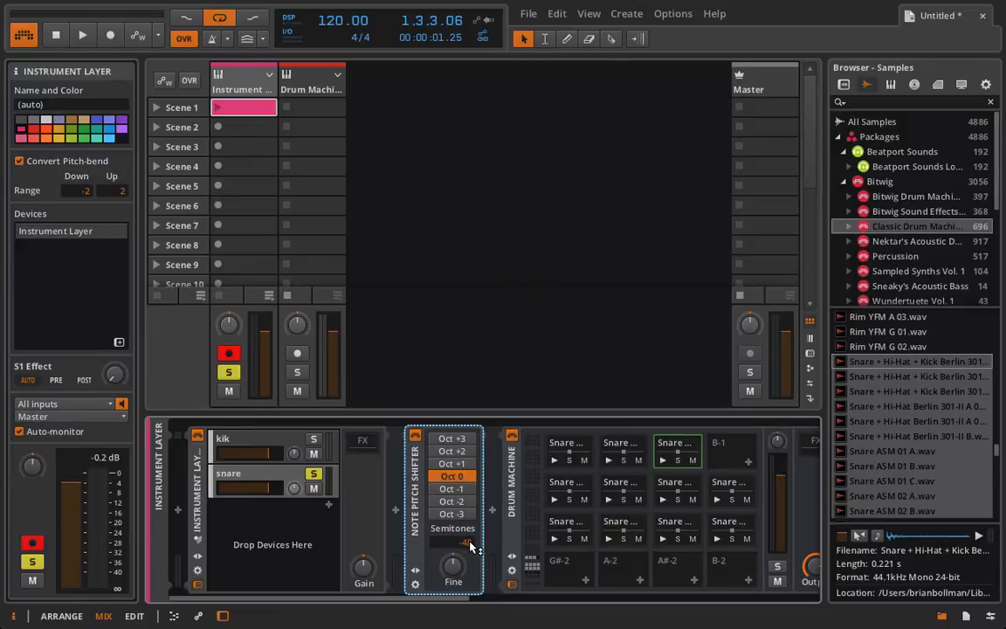
click(217, 106)
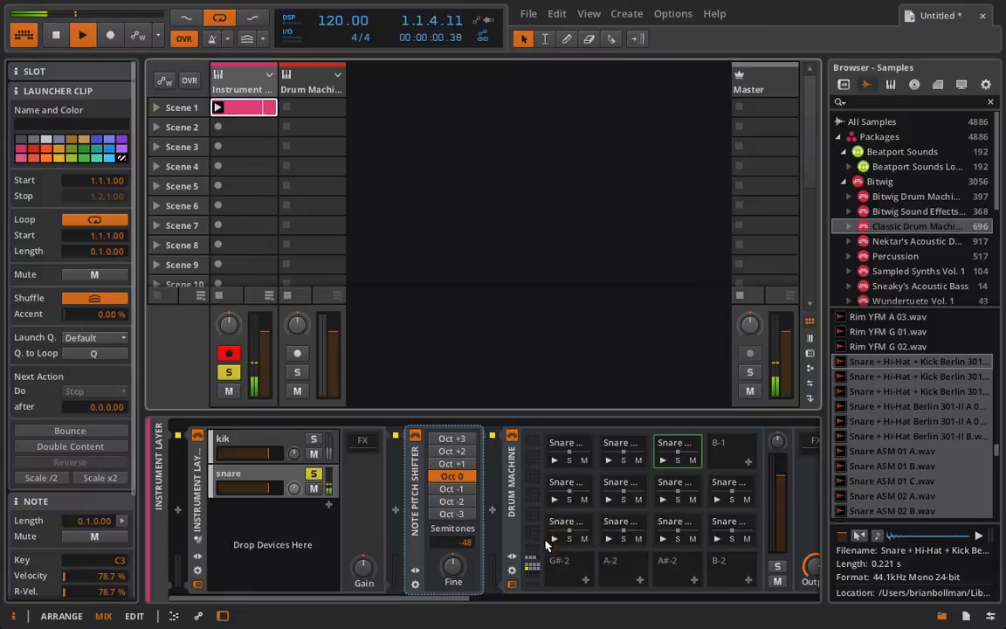
Set the snare layer's Note Pitch Shifter to -45 semitones and stop playback.
drag(467, 542, 467, 531)
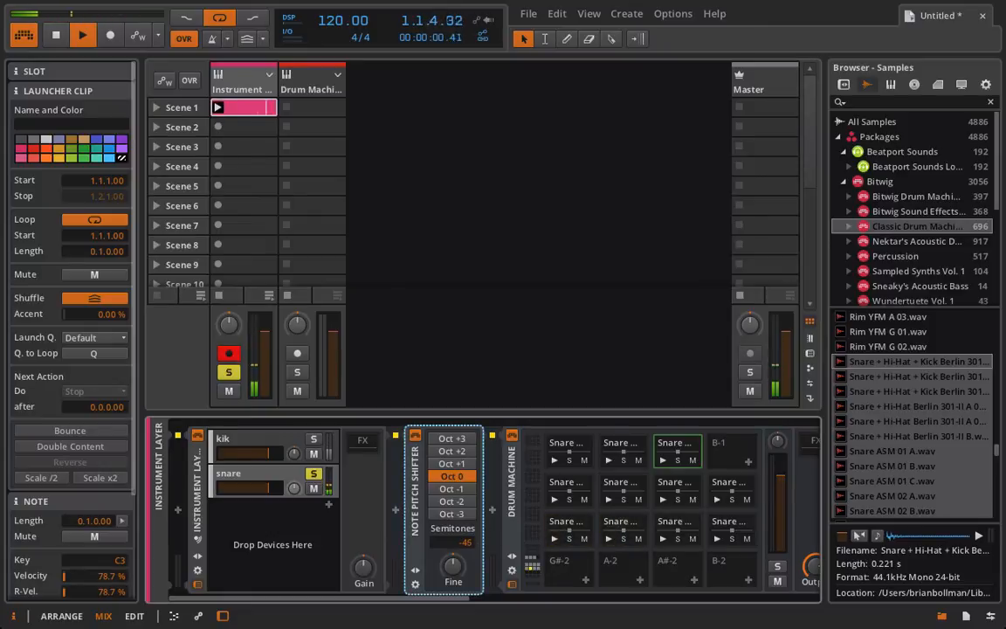
key(space)
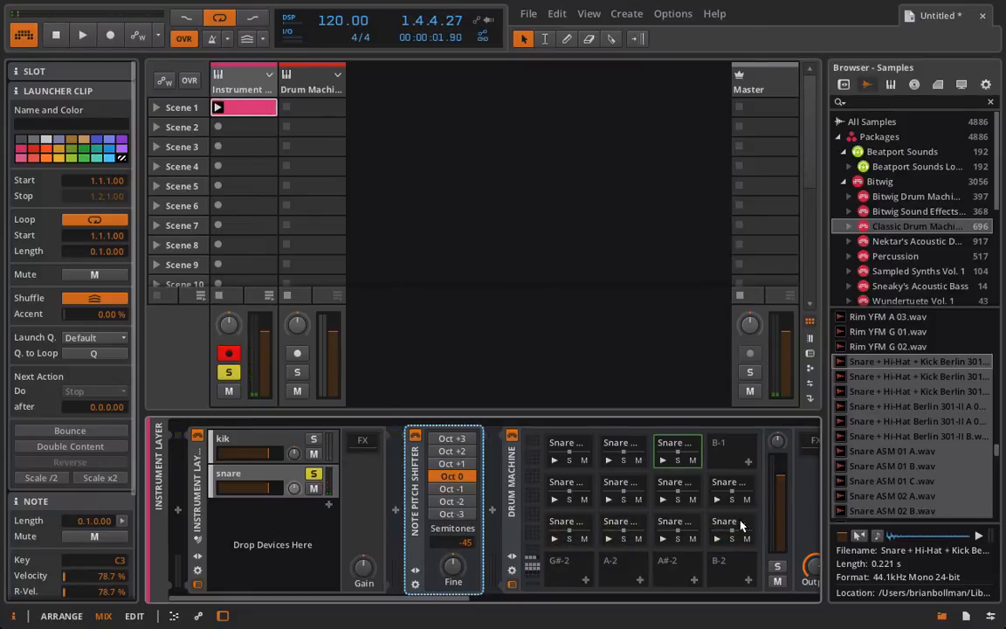
Select the snare Drum Machine's D#-1 pad and examine the Sampler it contains.
click(740, 524)
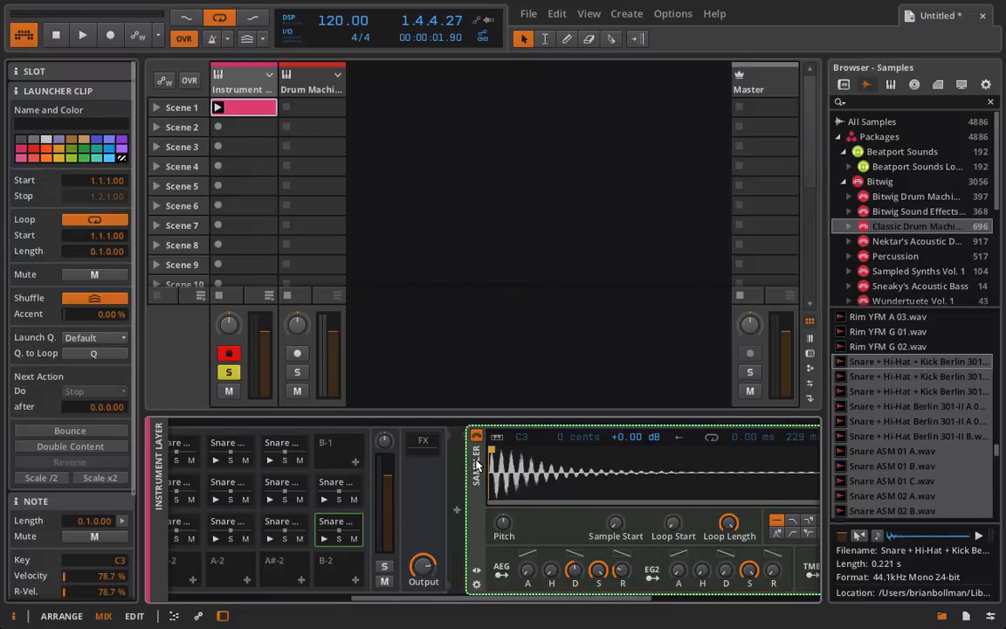
click(355, 462)
click(341, 476)
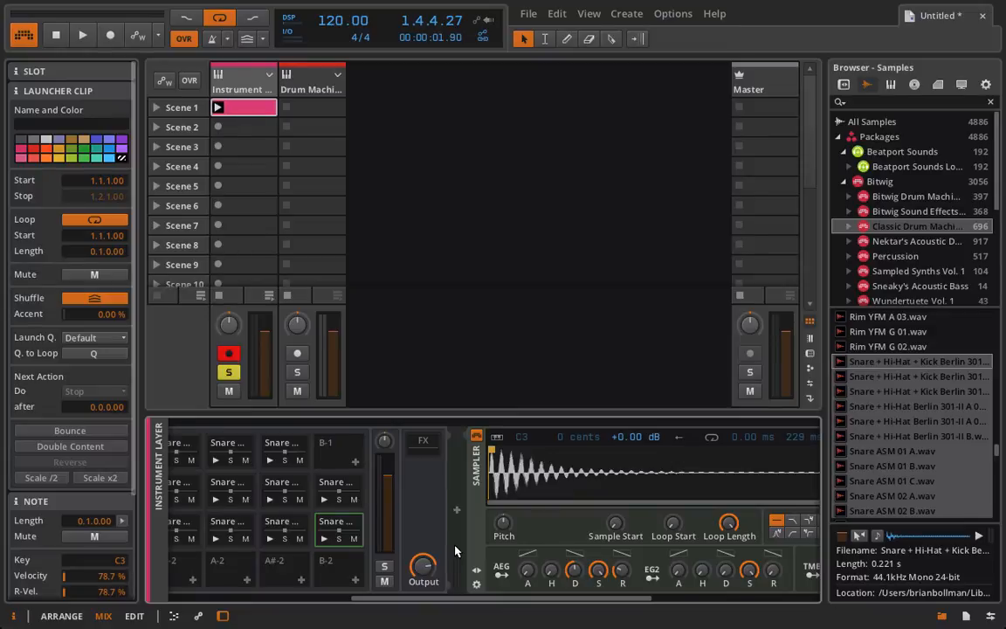
scroll(574, 531, left, 10)
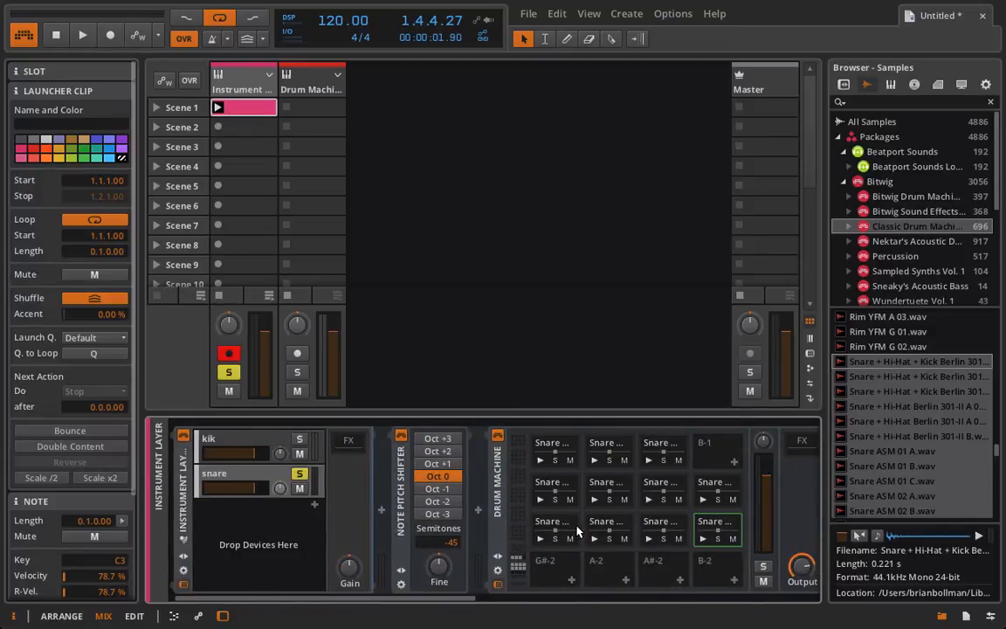
scroll(576, 531, right, 15)
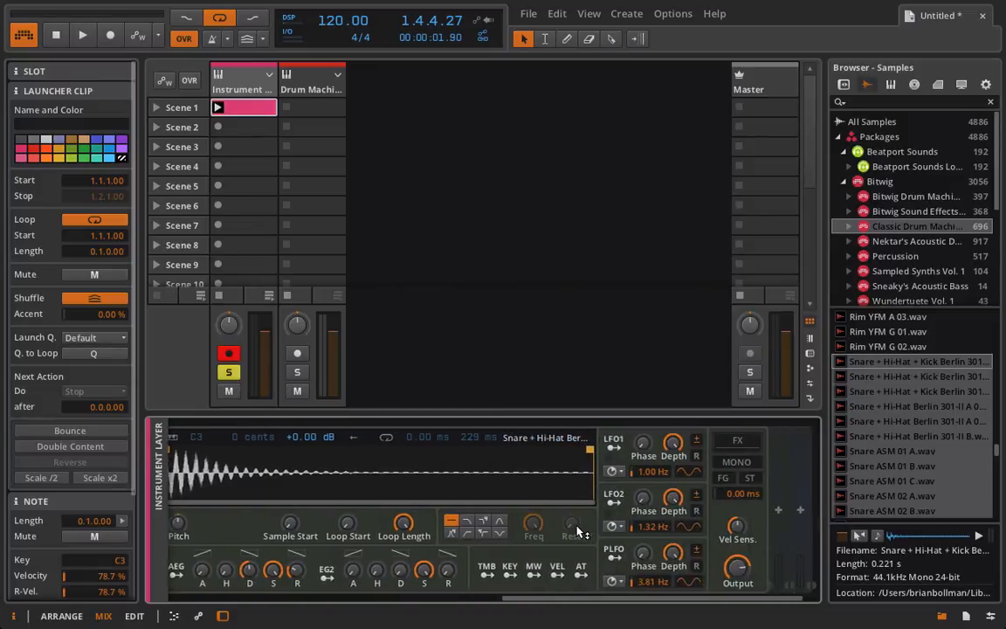
scroll(558, 493, left, 15)
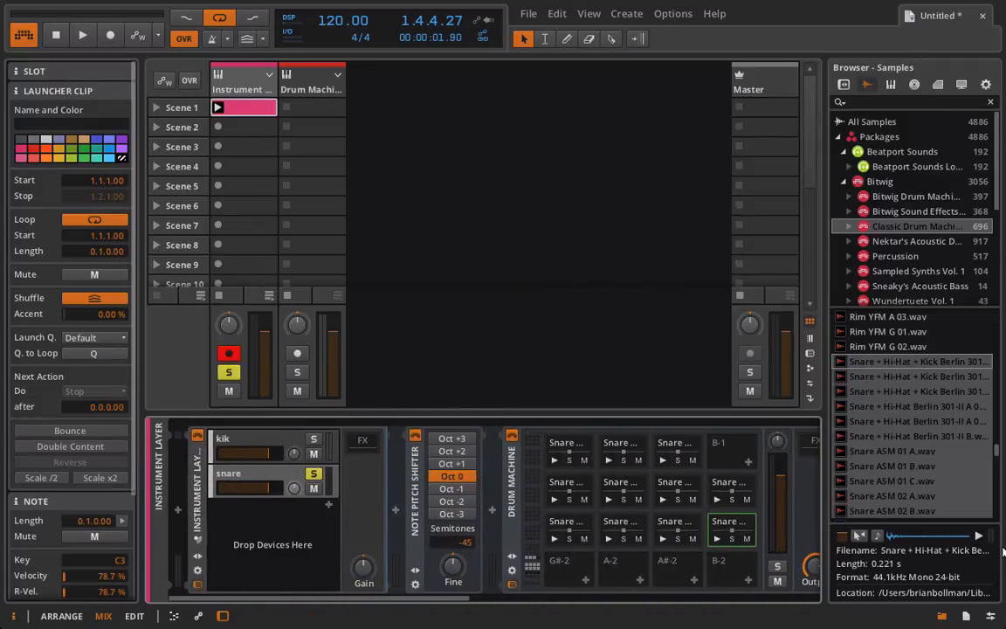
Hide the browser and turn off solo on the Instrument Layer's kik and snare layers.
click(941, 617)
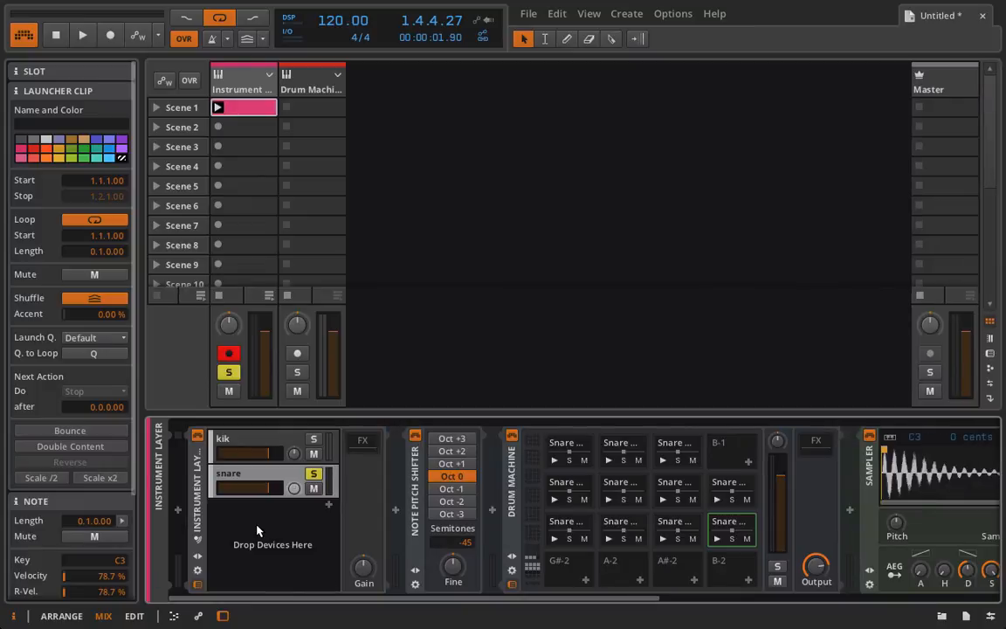
click(313, 440)
click(313, 442)
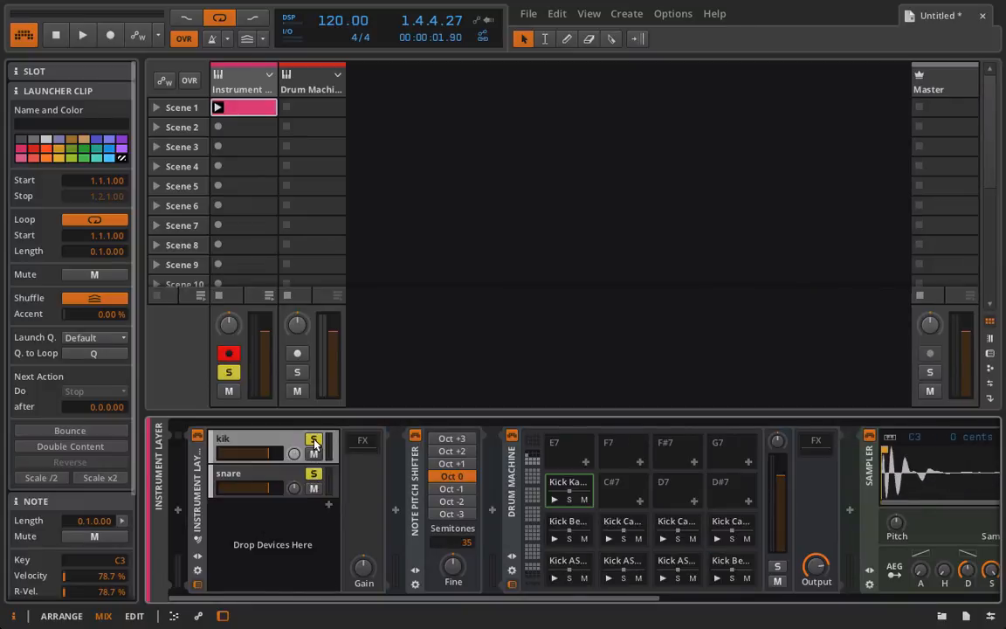
click(313, 475)
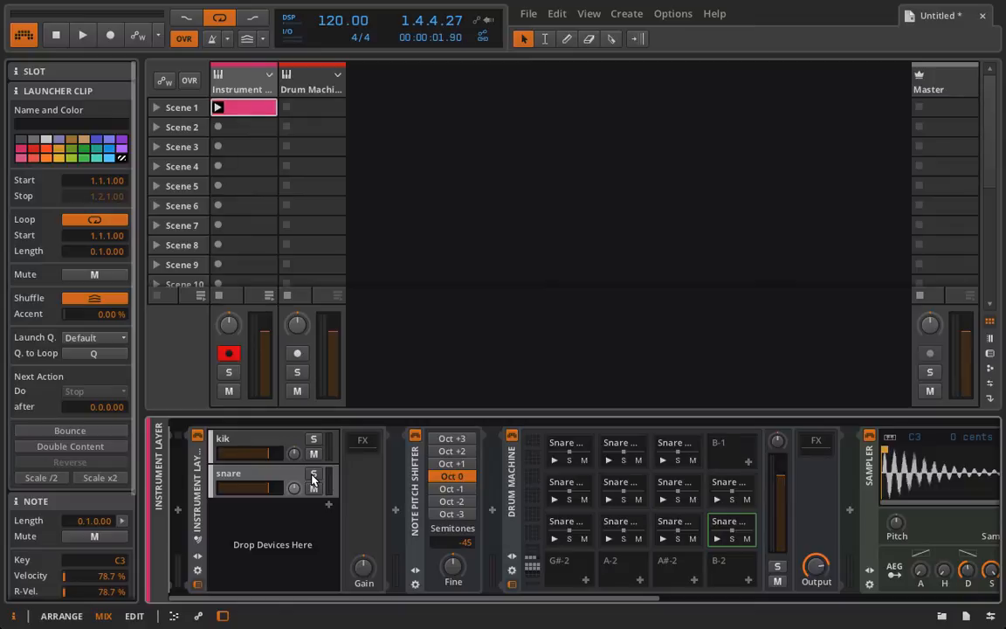
Reveal the Instrument Layer's preset and macro section, open the dialog for saving a preset to the library and close it without saving.
click(198, 557)
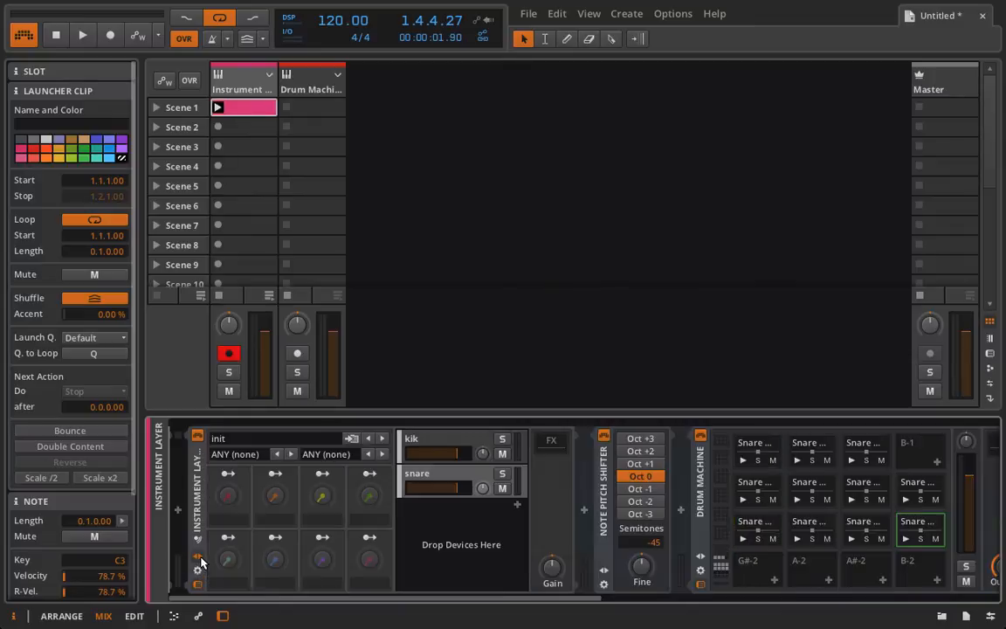
click(350, 438)
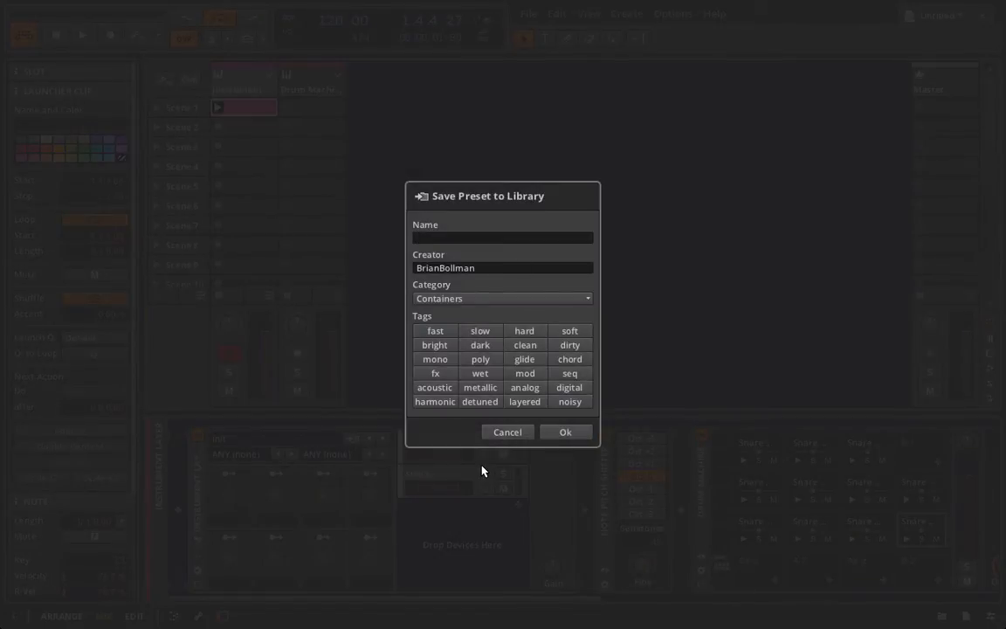
click(511, 435)
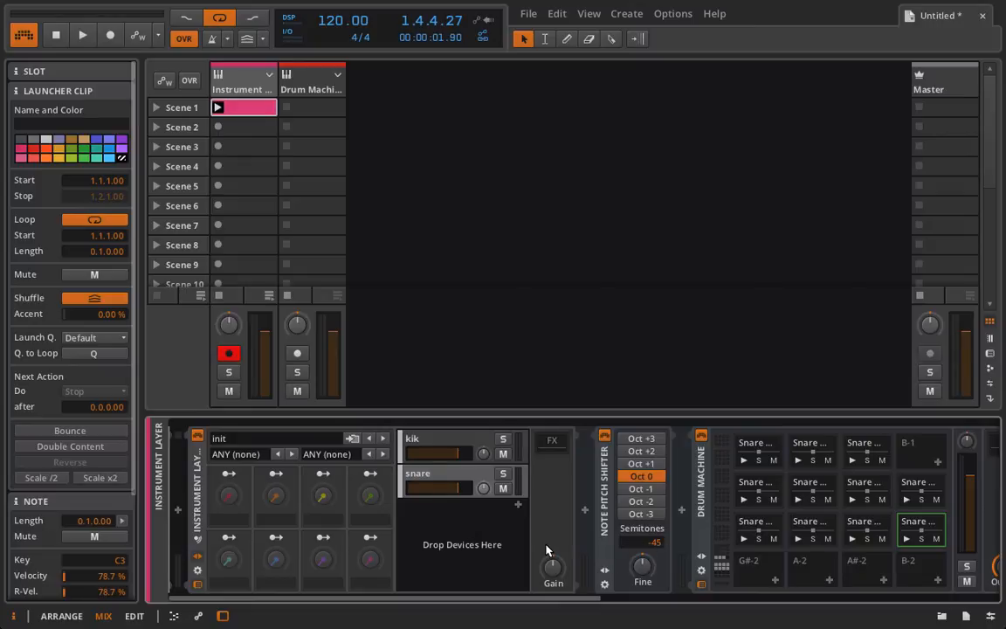
Sweep the snare layer's Note Pitch Shifter through several semitone values and set it to -48.
drag(657, 545, 658, 533)
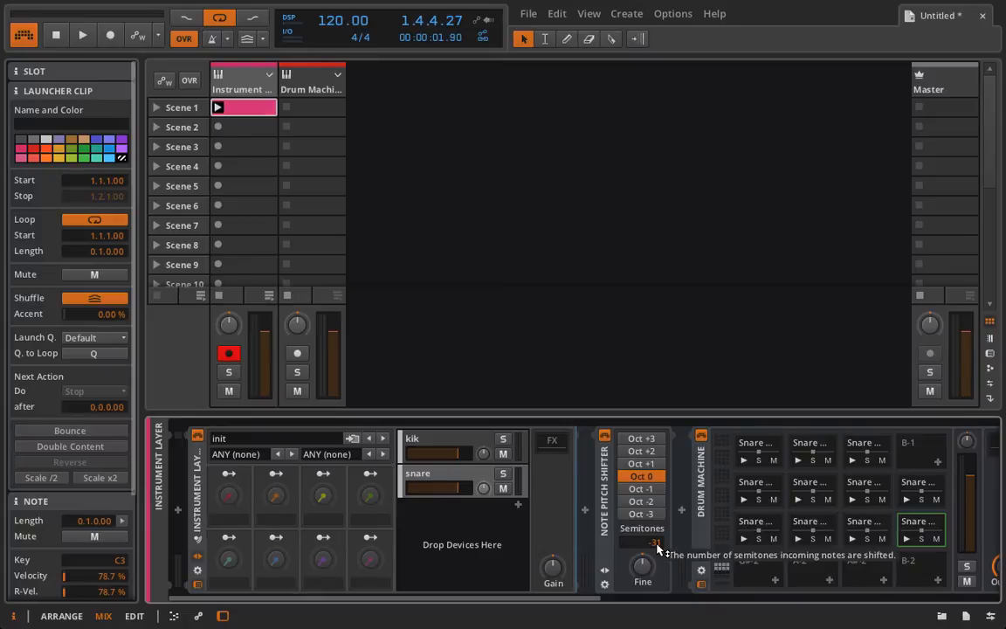
drag(658, 546, 658, 545)
scroll(657, 549, right, 2)
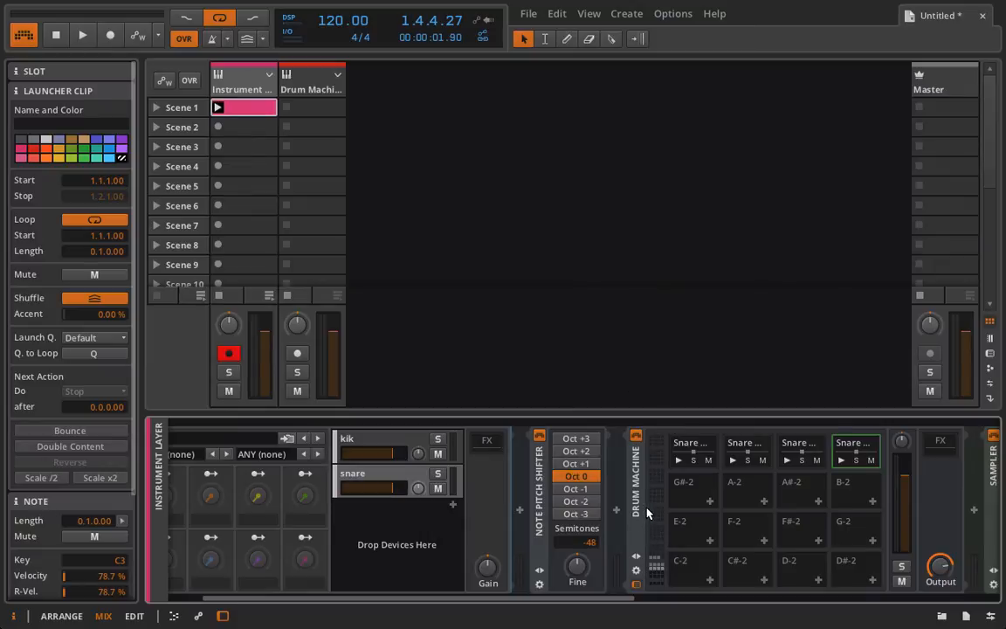
scroll(647, 513, left, 2)
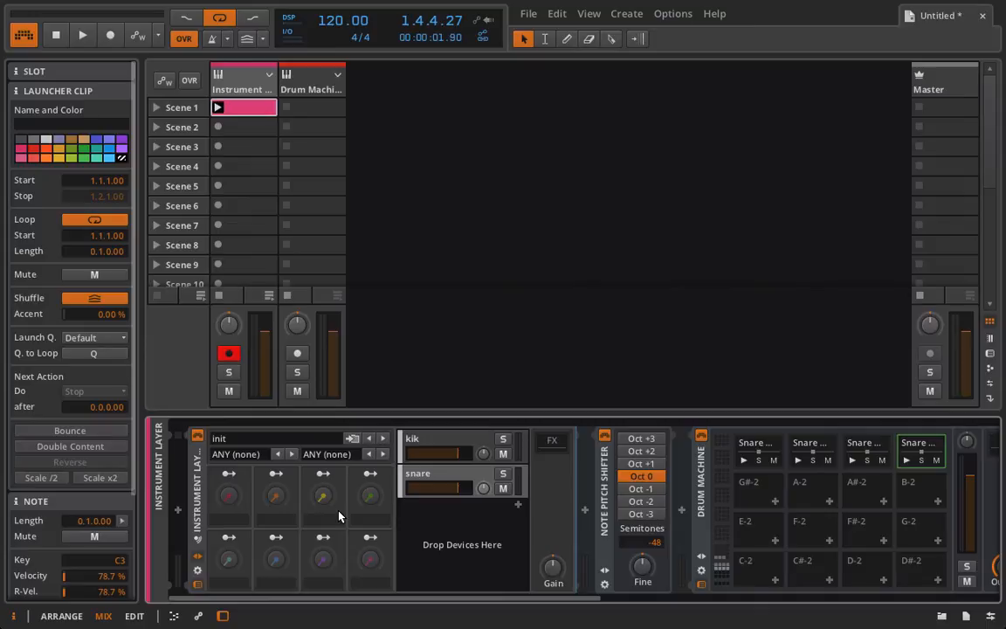
Show the sample browser again and preview a Snare + Hi-Hat Berlin 301-II sample and Snare ASM 01 A.wav.
click(942, 616)
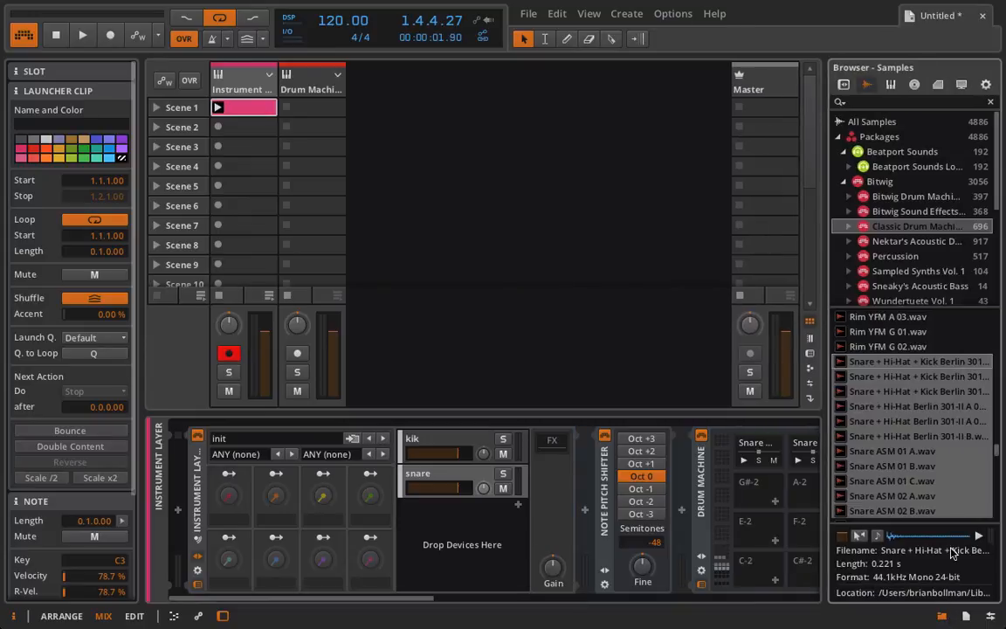
click(935, 405)
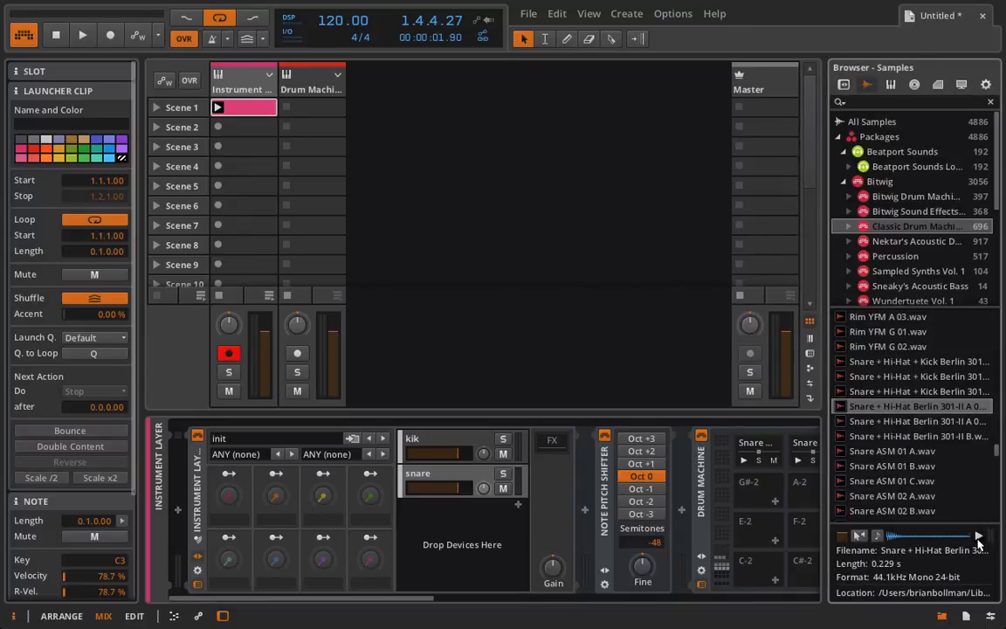
click(928, 452)
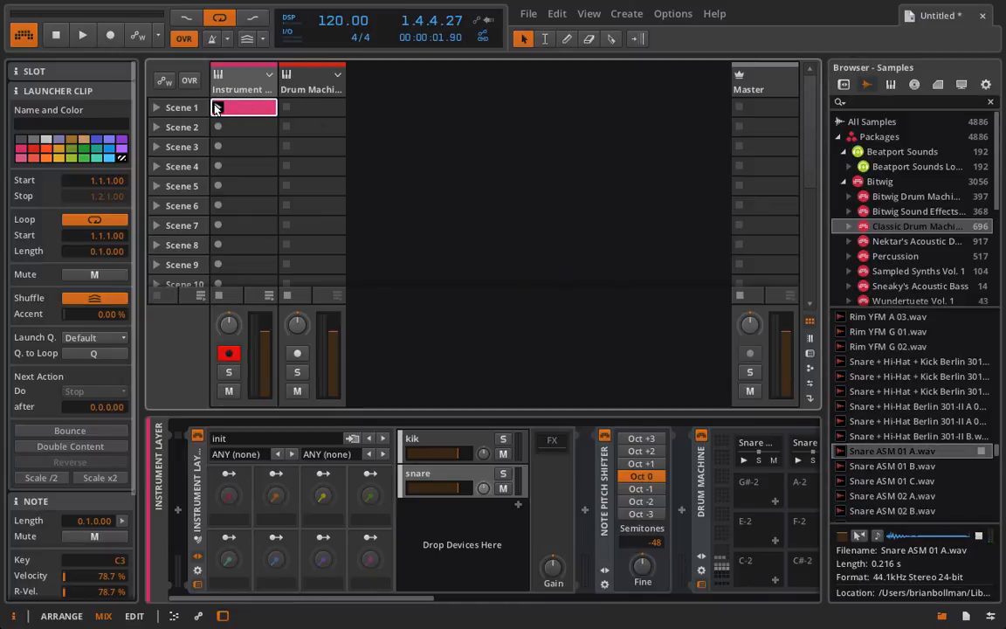
Create a clip in the Drum Machine track's Scene 1 slot and open it in the note editor, folded to the C1 kick row.
click(306, 81)
double_click(304, 109)
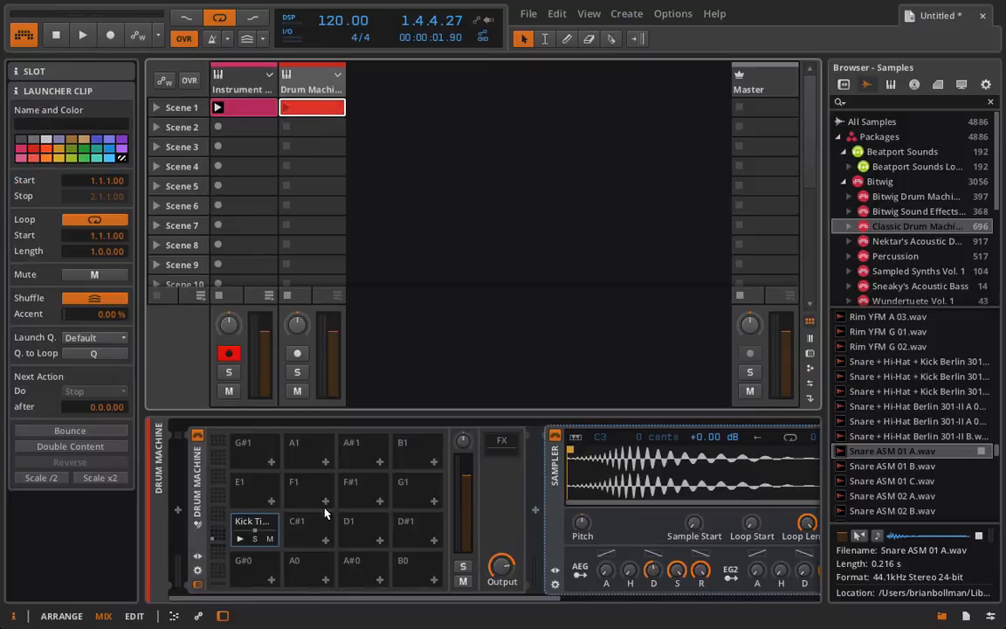
double_click(314, 107)
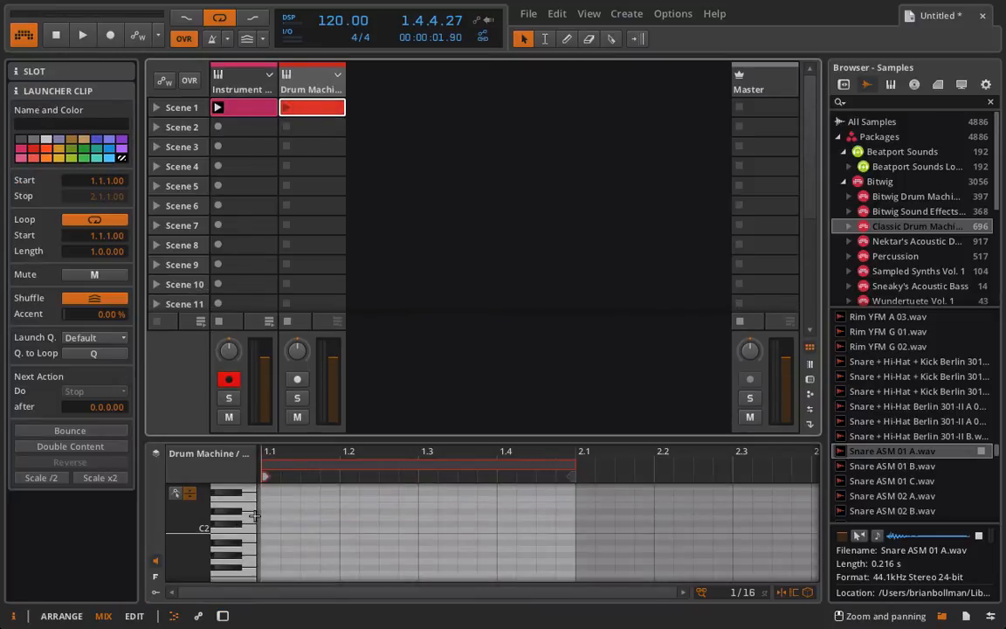
scroll(236, 515, down, 3)
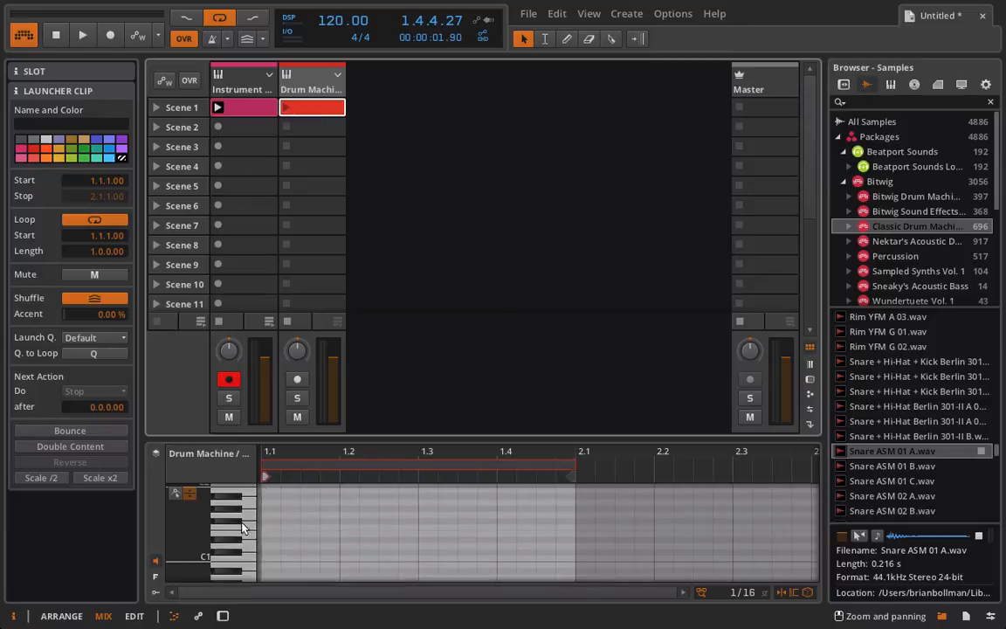
click(155, 577)
click(155, 576)
click(155, 576)
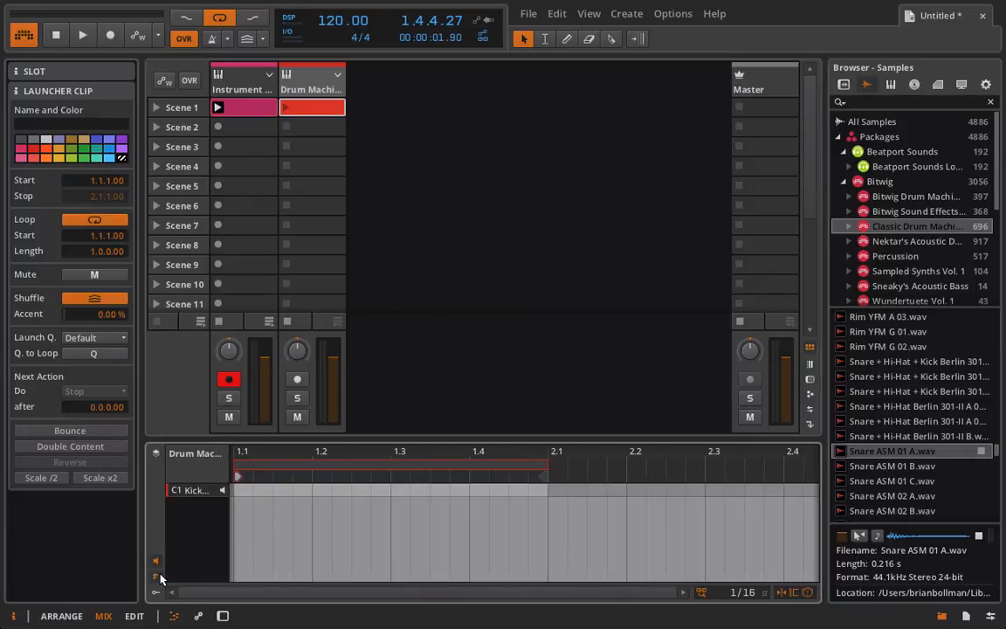
Add four sixteenth-long C1 kick notes at 1.1, 1.2, 1.3 and 1.4 in the Drum Machine clip.
click(240, 490)
click(319, 489)
click(398, 490)
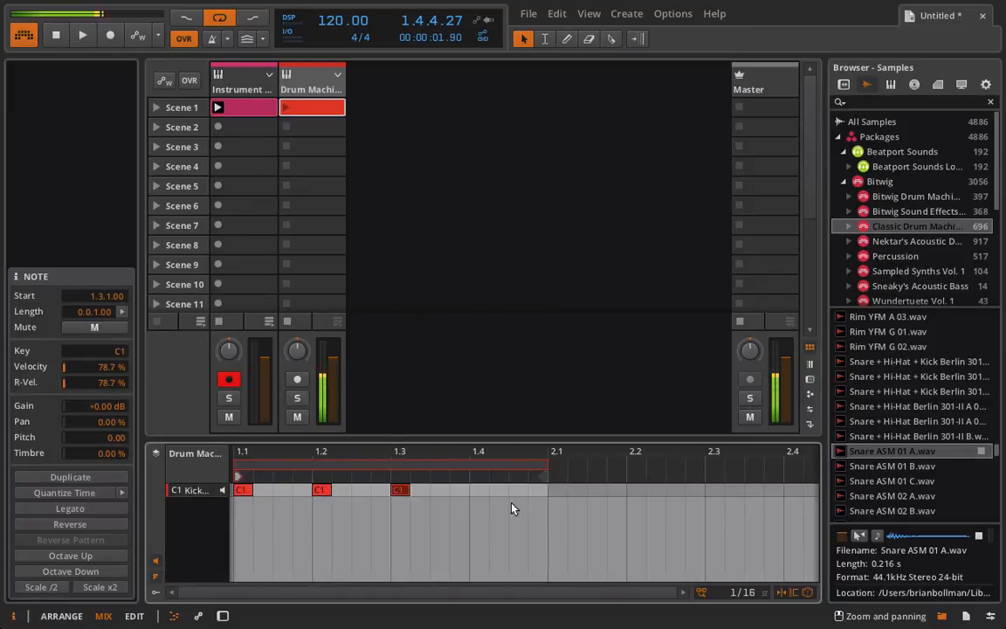
click(479, 490)
Start playback and launch the Drum Machine track's Scene 1 clip.
key(space)
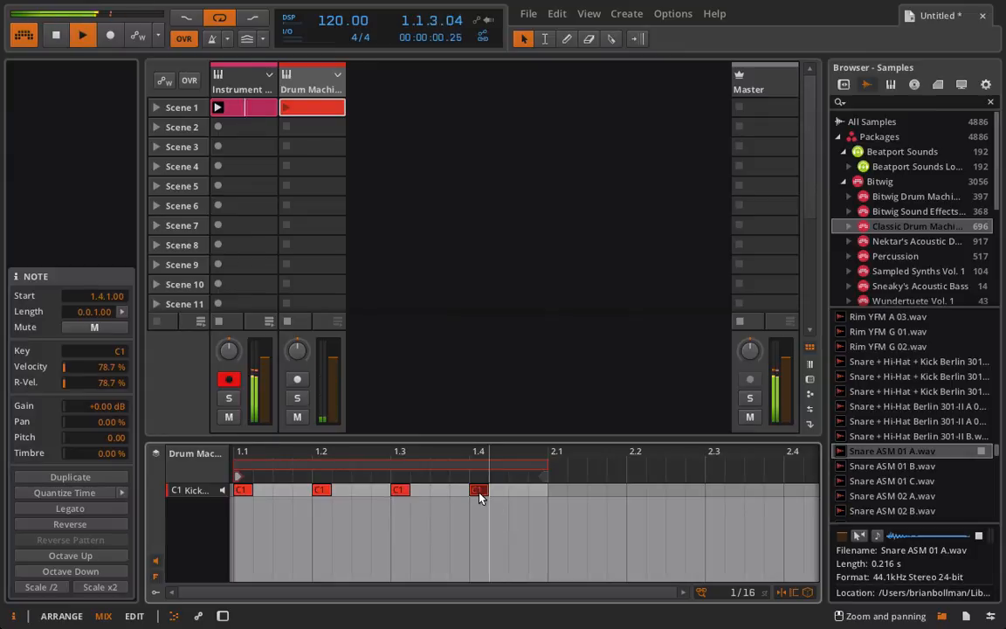
right_click(300, 111)
click(279, 108)
click(282, 110)
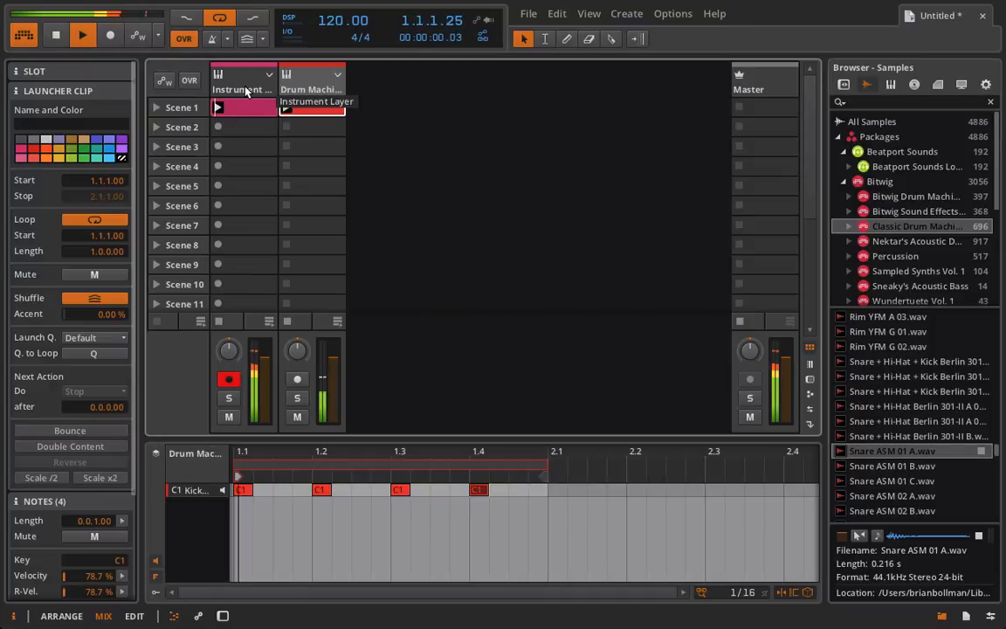
Lengthen the Instrument Layer clip's loop to two beats and move its C3 note to beat 1.2.
click(247, 106)
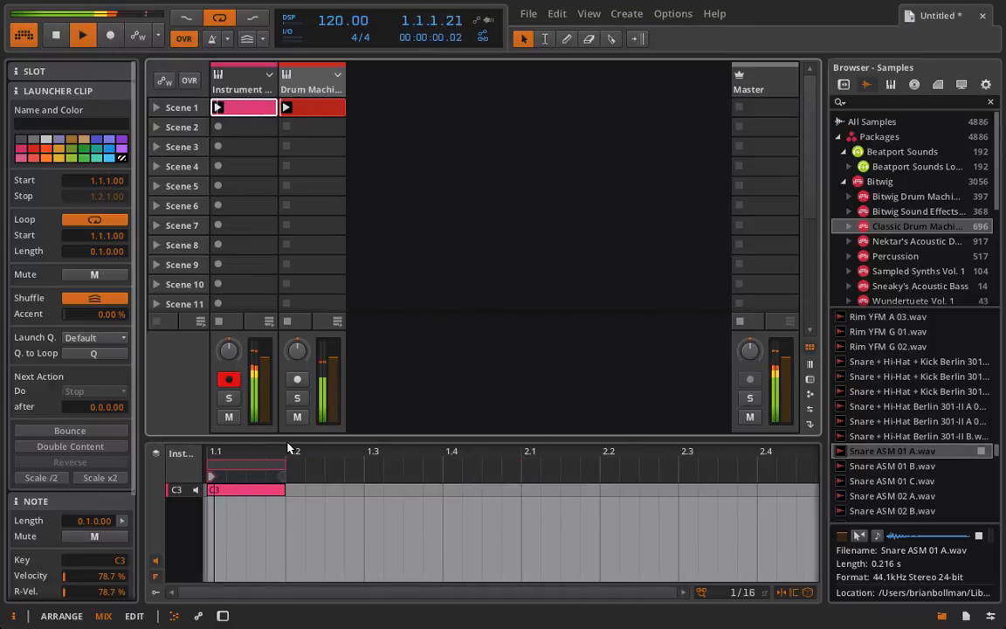
drag(288, 448, 434, 470)
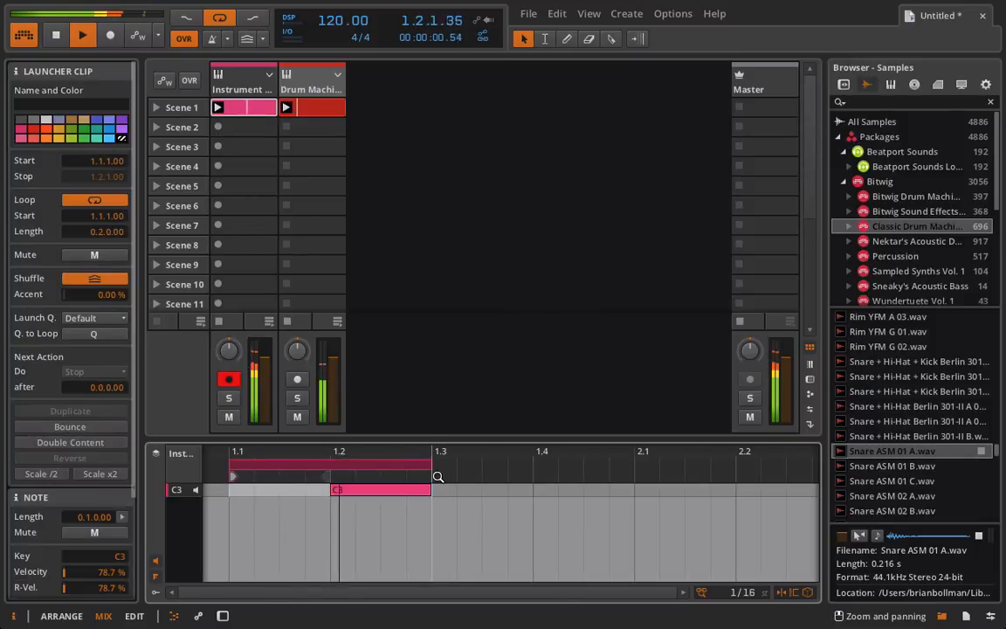
click(251, 101)
Open the Instrument Layer's devices, solo the snare layer and set its Note Pitch Shifter to -47 semitones.
double_click(246, 88)
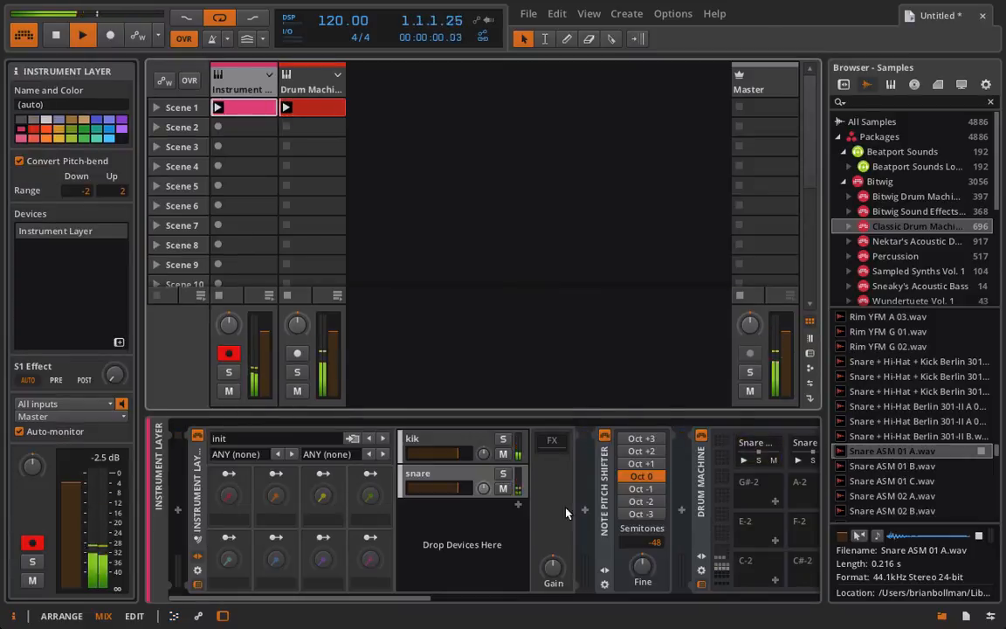
click(503, 474)
scroll(547, 534, right, 4)
scroll(547, 534, up, 3)
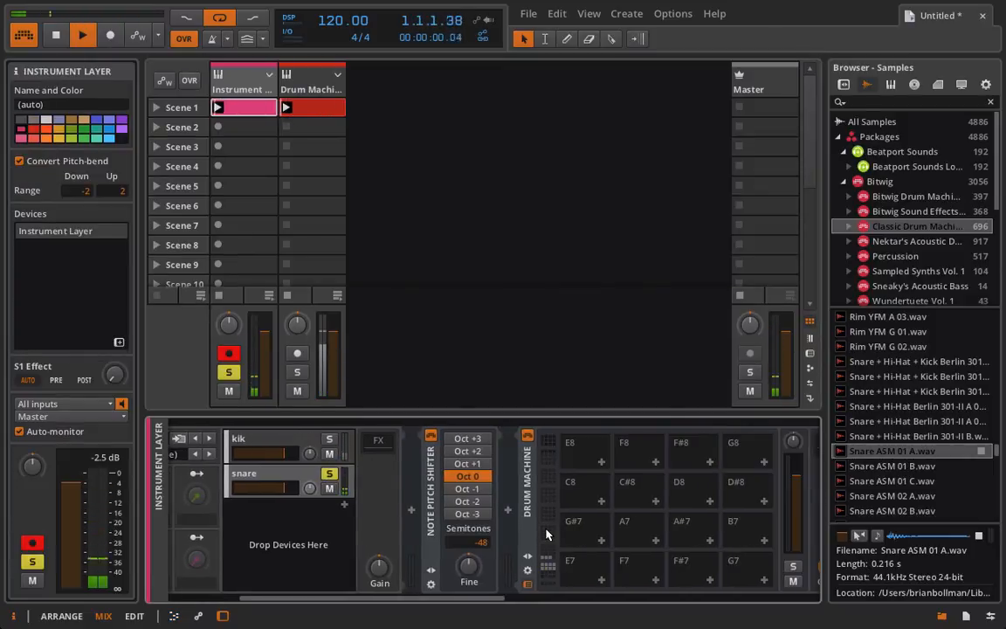
scroll(547, 534, down, 8)
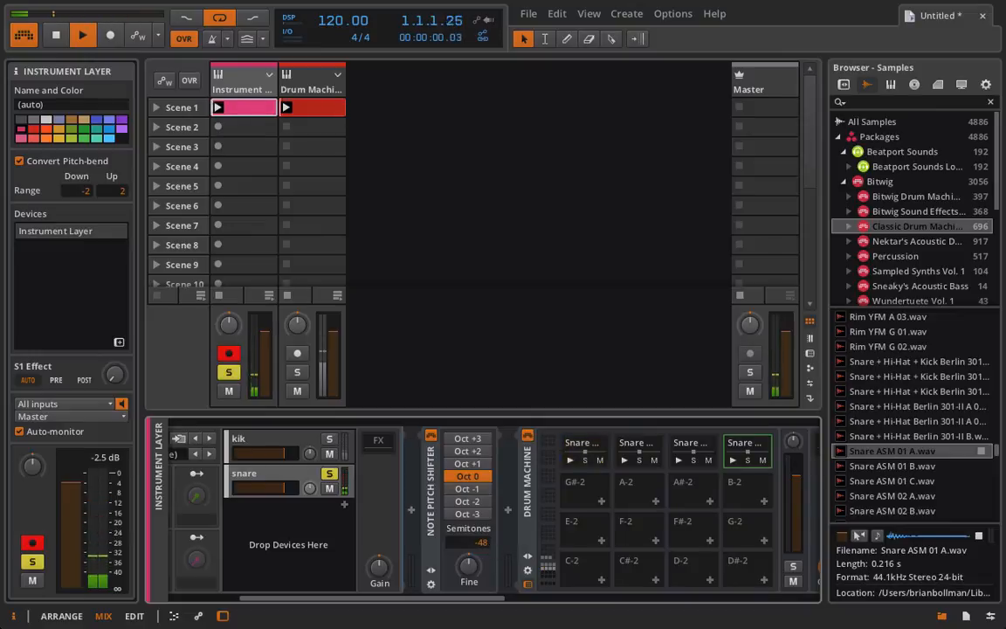
drag(483, 542, 483, 541)
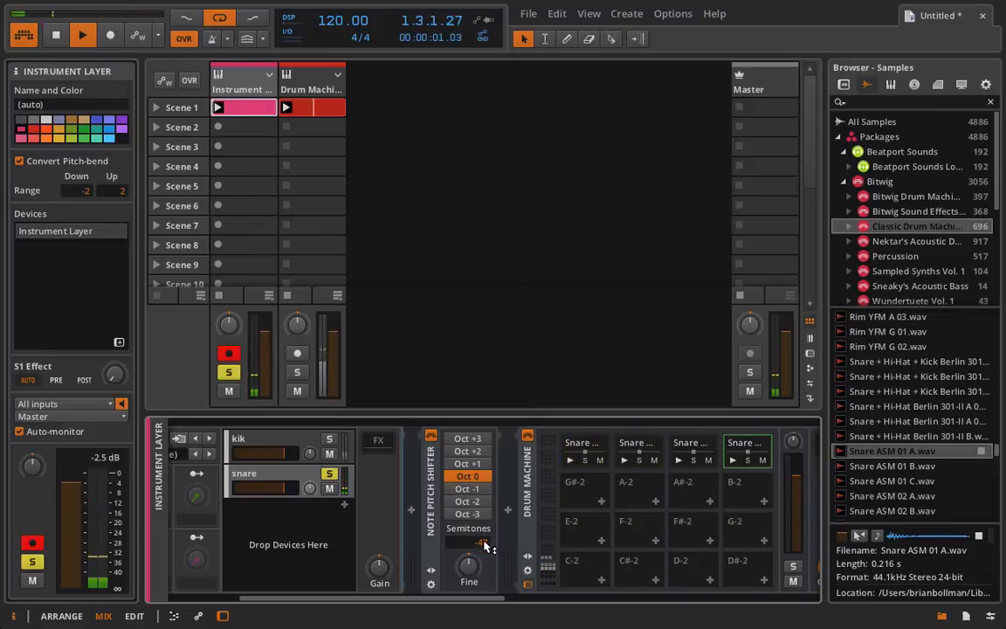
Solo the Drum Machine track as well and set the snare layer's Note Pitch Shifter to -42 semitones.
click(296, 372)
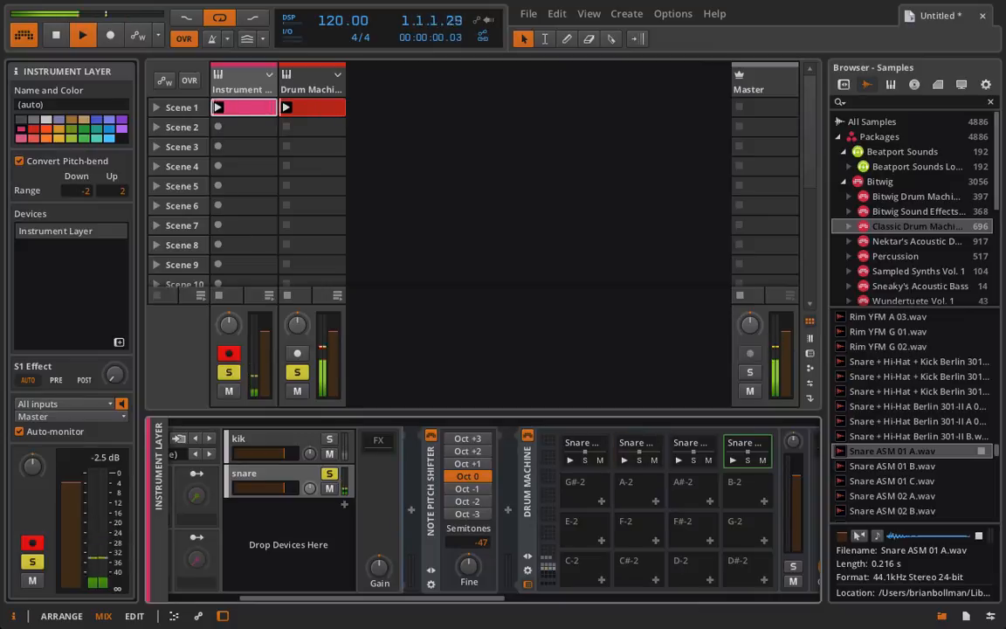
drag(482, 542, 482, 532)
scroll(601, 478, right, 5)
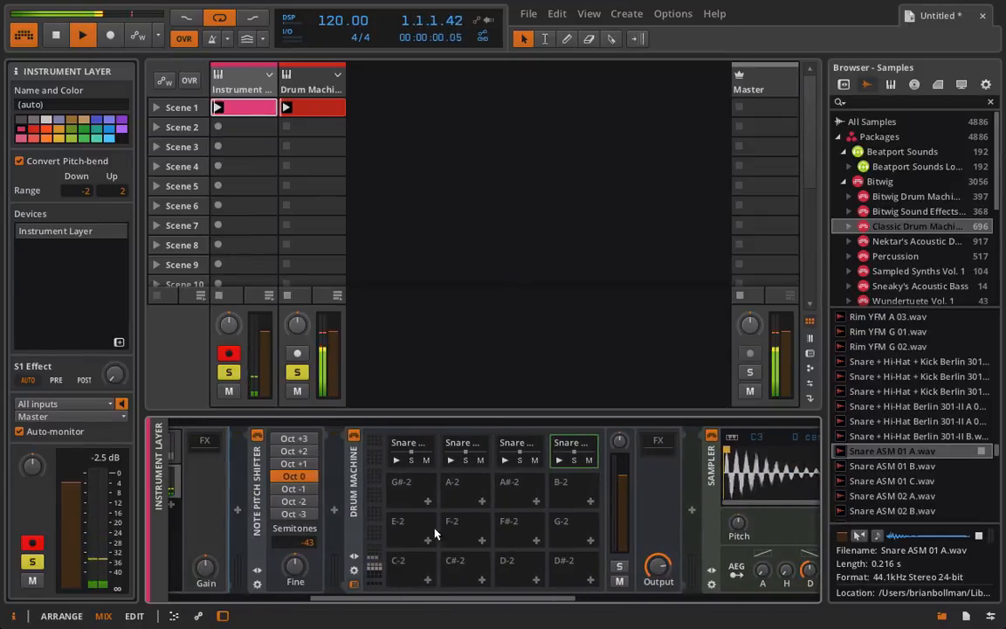
scroll(435, 533, up, 3)
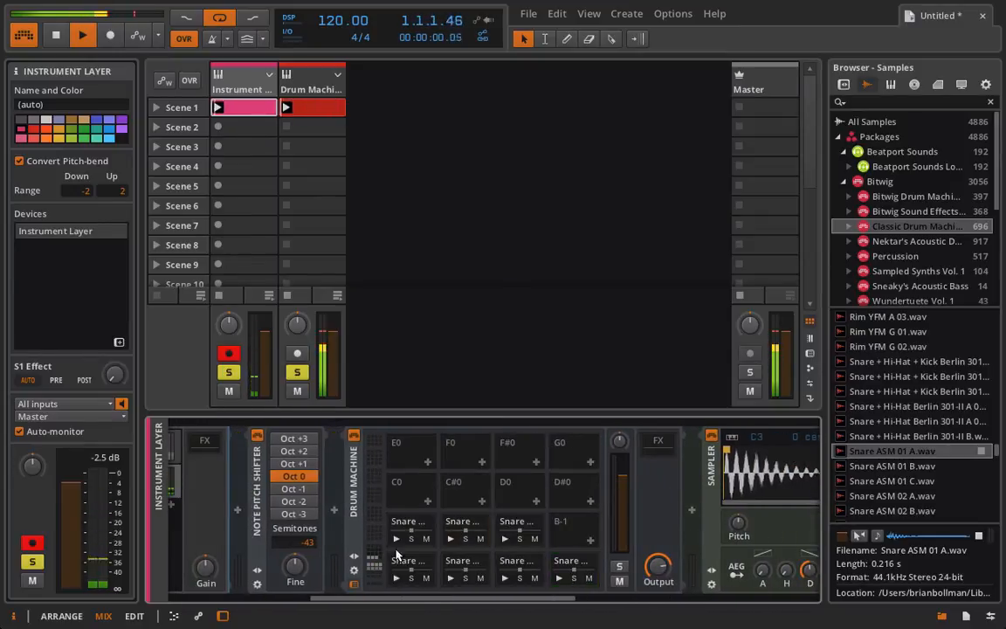
drag(307, 542, 307, 539)
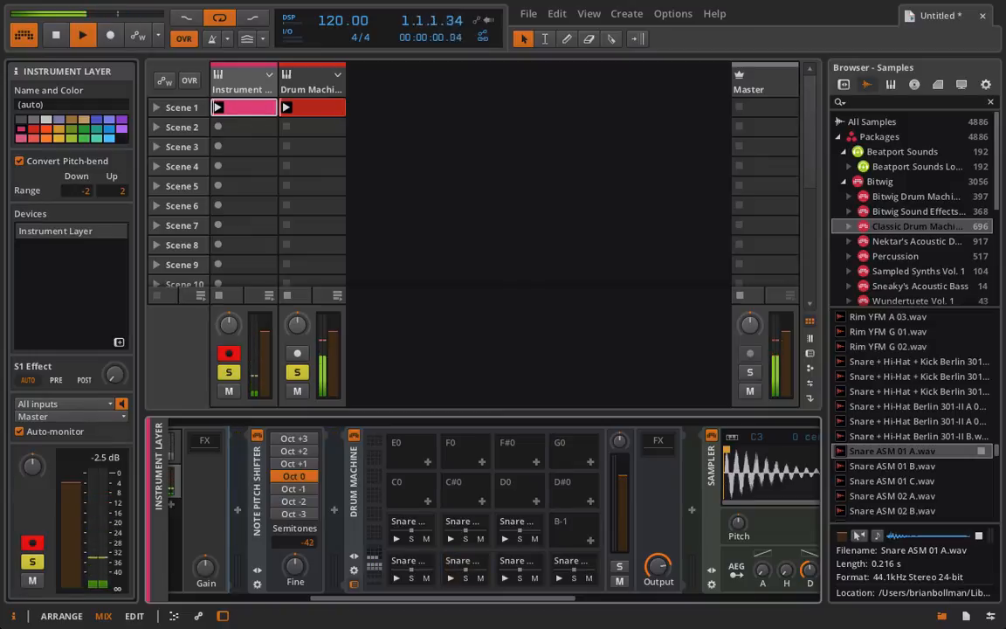
Lower the Drum Machine track's volume slightly and hide the browser.
drag(333, 332, 334, 345)
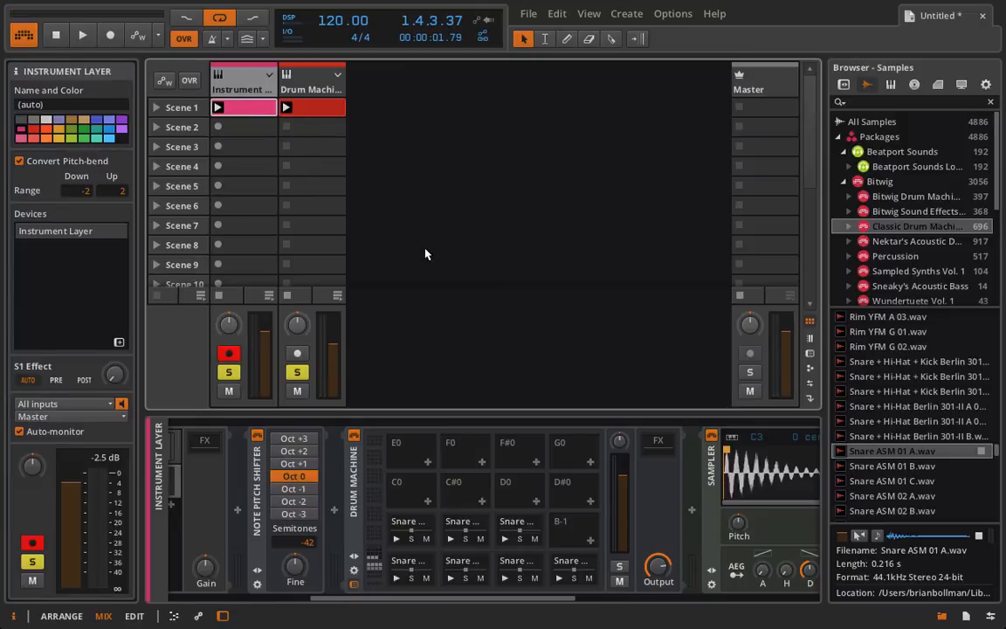
click(942, 617)
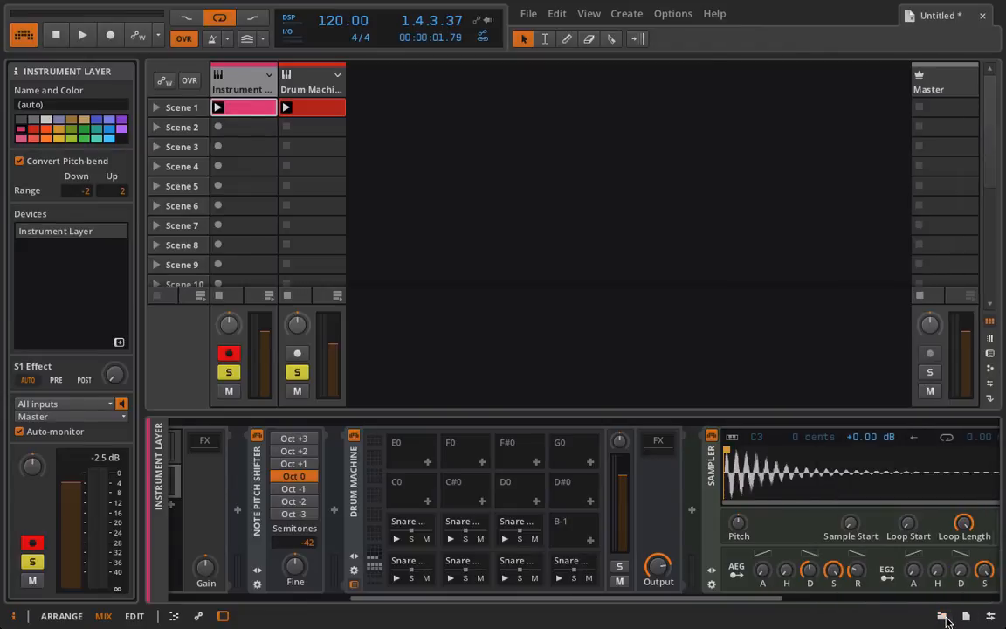
scroll(550, 457, down, 4)
scroll(550, 457, left, 3)
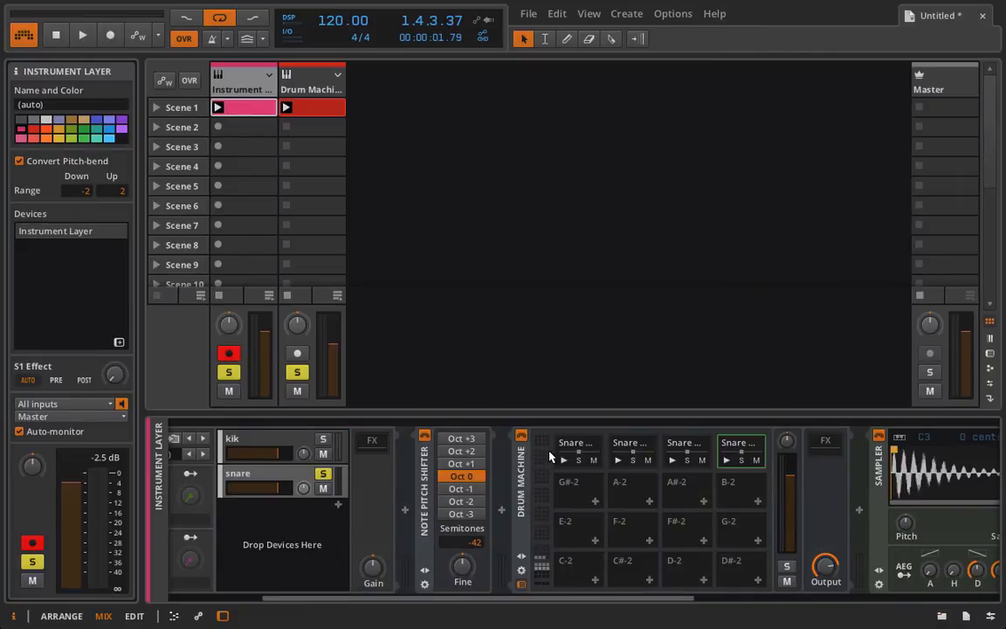